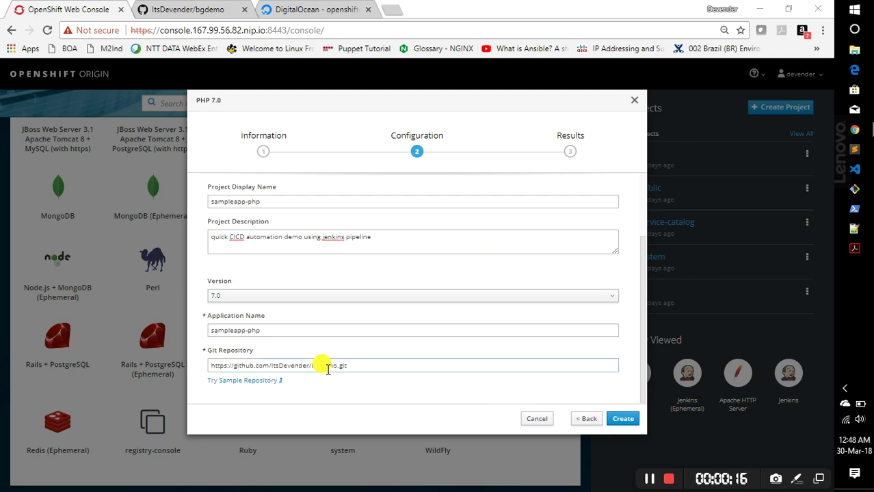
Create the sampleapp-php application on PHP 7.0 from the bgdemo Git repository and continue to its project overview
{"action": "left_click", "coordinate": [413, 365]}
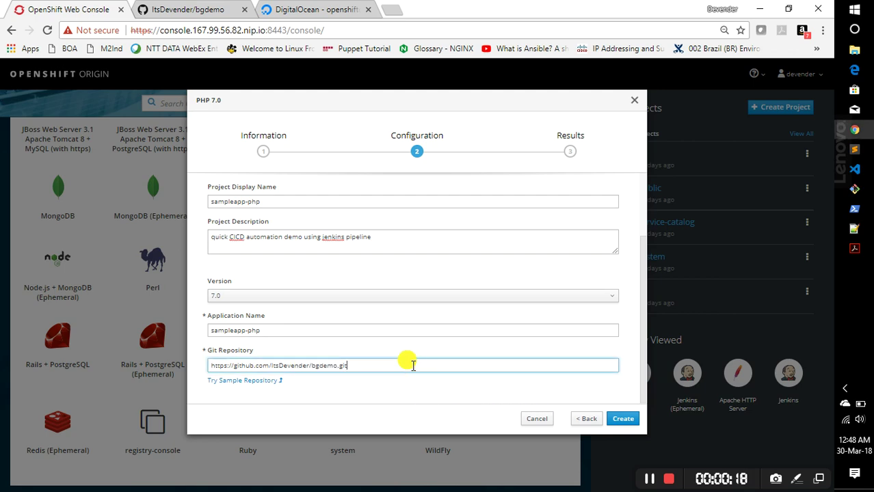
{"action": "triple_click", "coordinate": [413, 365]}
{"action": "left_click", "coordinate": [623, 418]}
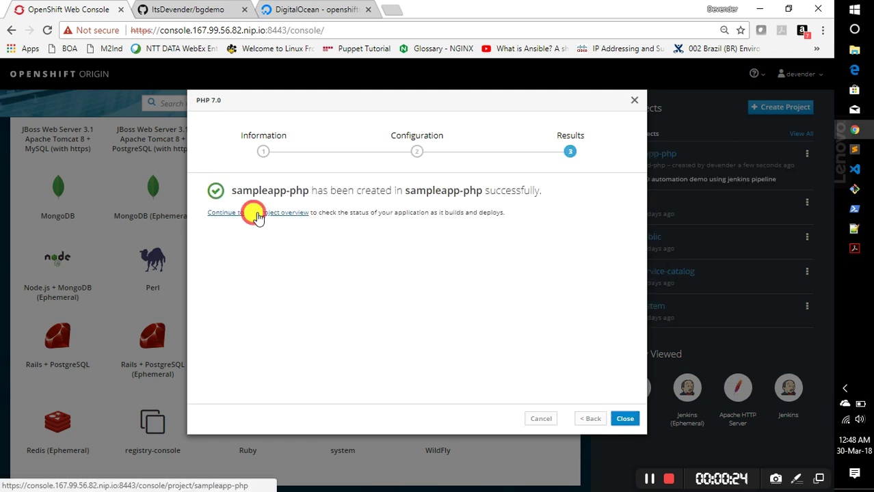
{"action": "left_click", "coordinate": [257, 214]}
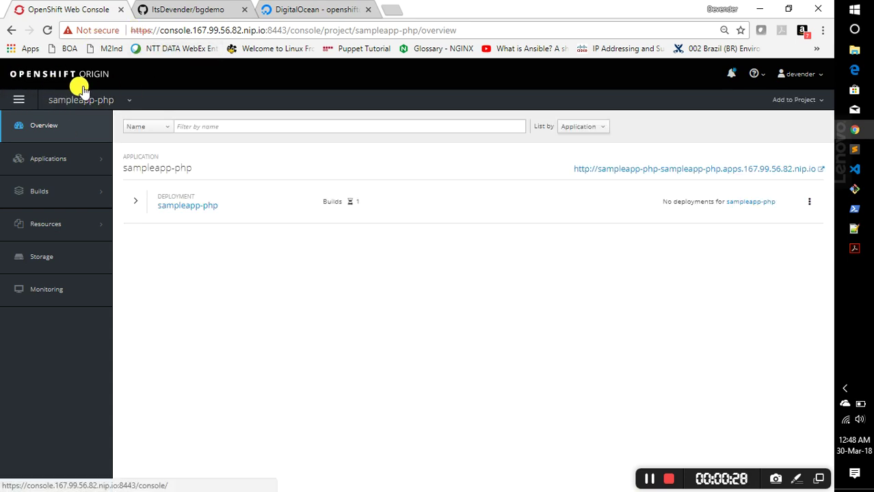
Expand the sampleapp-php-1 build in the project's monitoring view and open its full log separately
{"action": "left_click", "coordinate": [43, 291]}
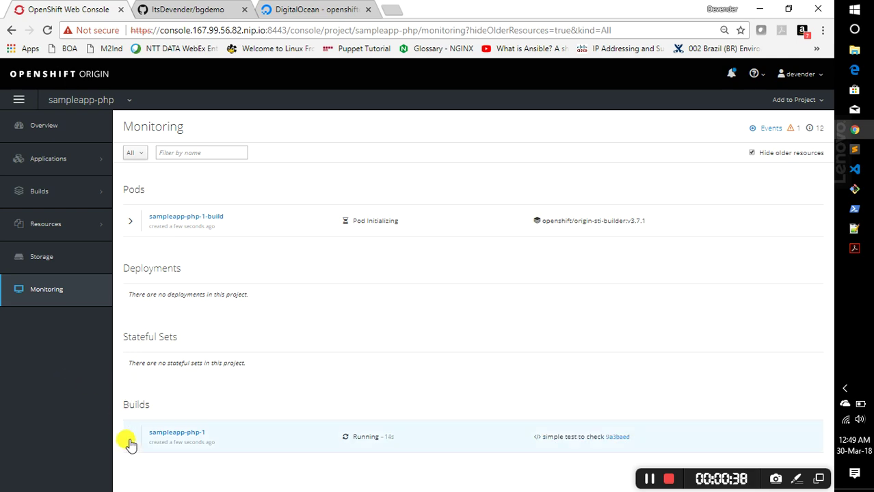
{"action": "left_click", "coordinate": [130, 442]}
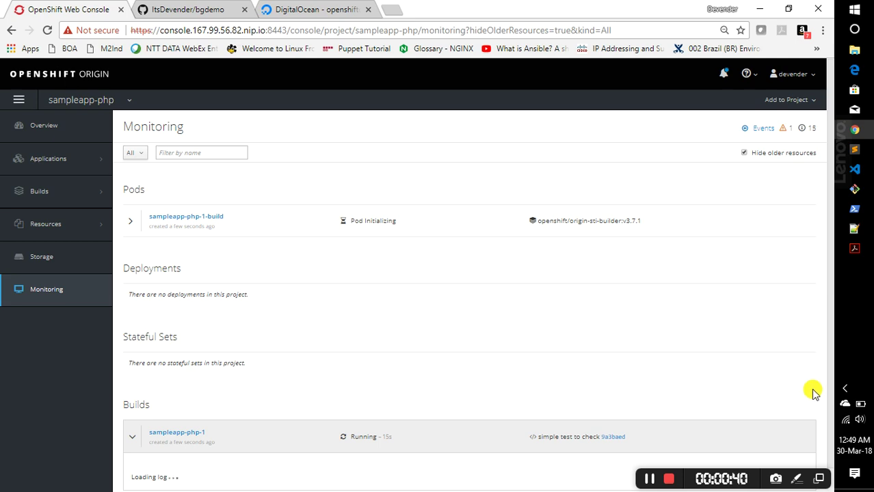
{"action": "scroll", "coordinate": [605, 405], "scroll_direction": "down", "scroll_amount": 4}
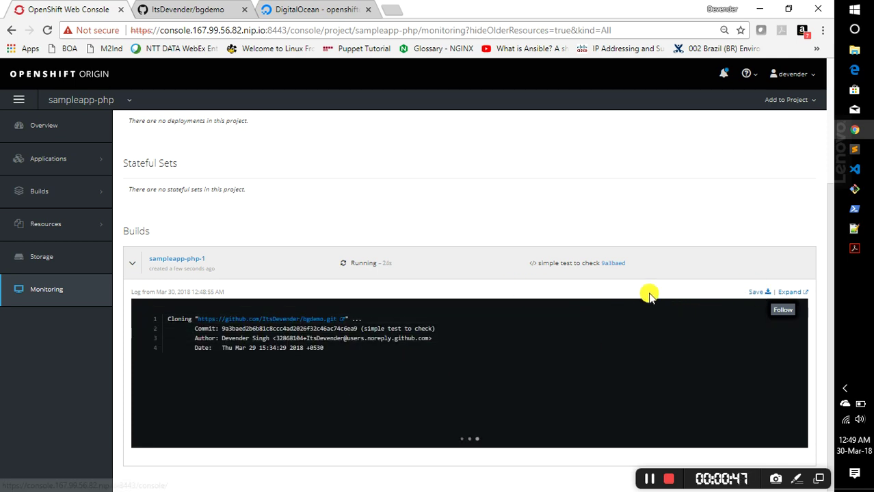
{"action": "left_click", "coordinate": [798, 293]}
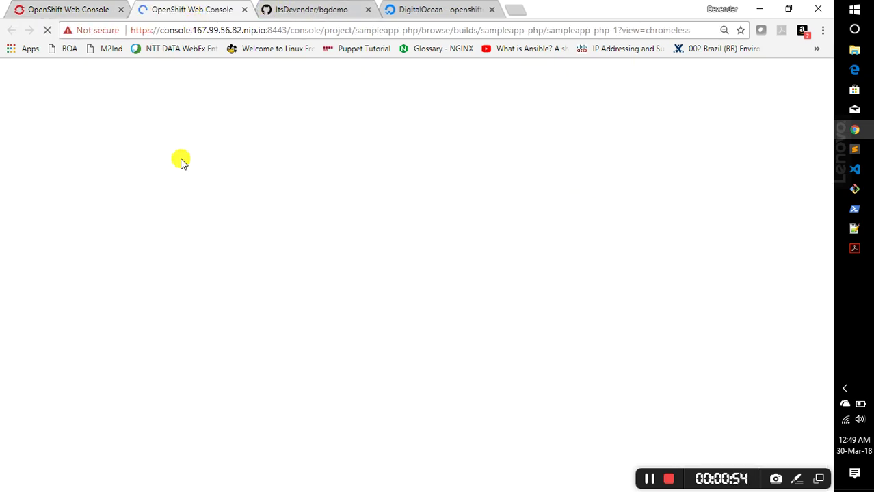
Review the project's pods and deployments in the monitoring view and look at its image streams
{"action": "left_click", "coordinate": [59, 7]}
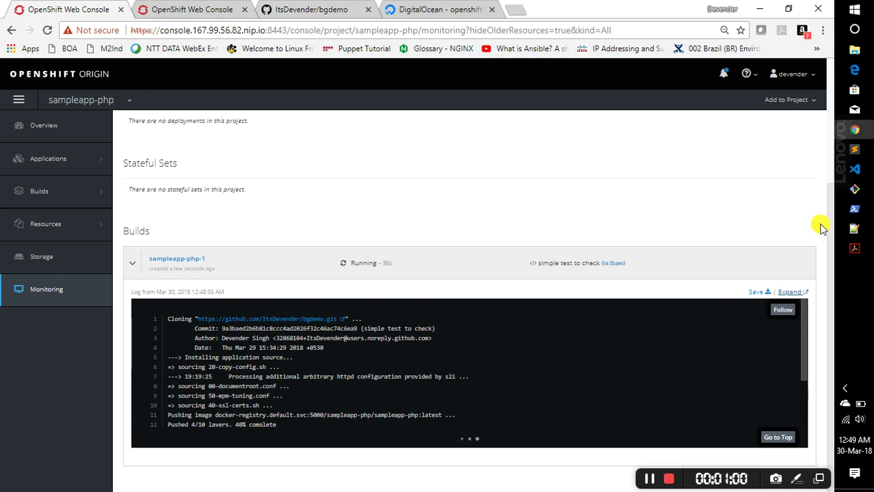
{"action": "left_click_drag", "start_coordinate": [829, 250], "coordinate": [816, 88]}
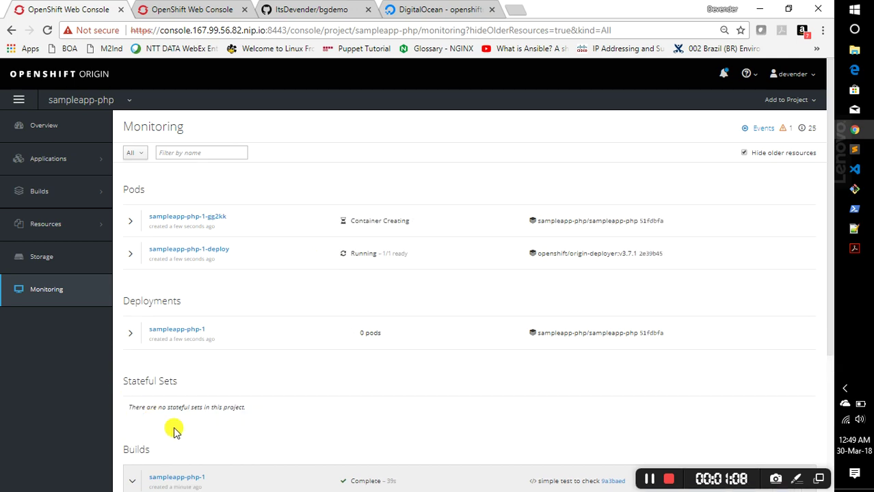
{"action": "mouse_move", "coordinate": [48, 187]}
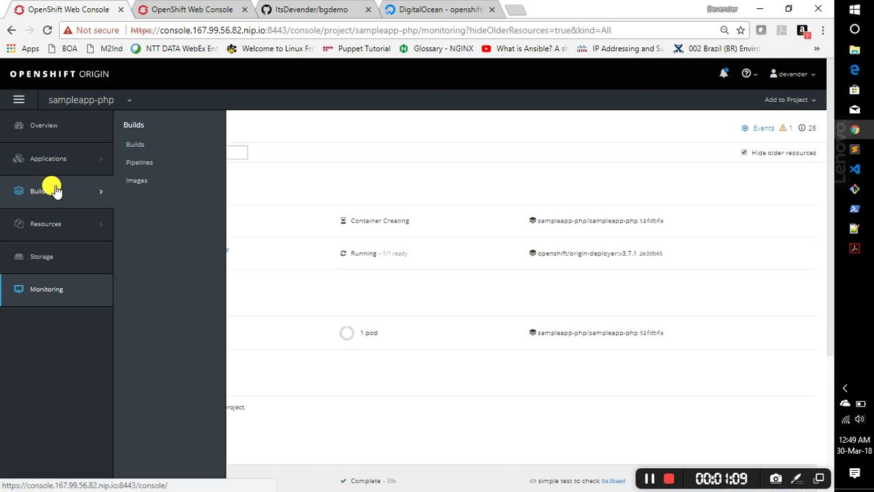
{"action": "left_click", "coordinate": [134, 184]}
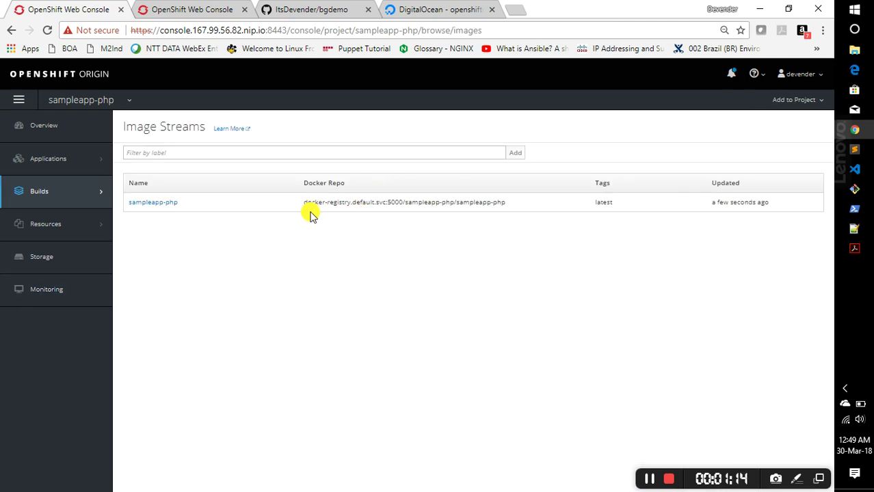
{"action": "mouse_move", "coordinate": [39, 191]}
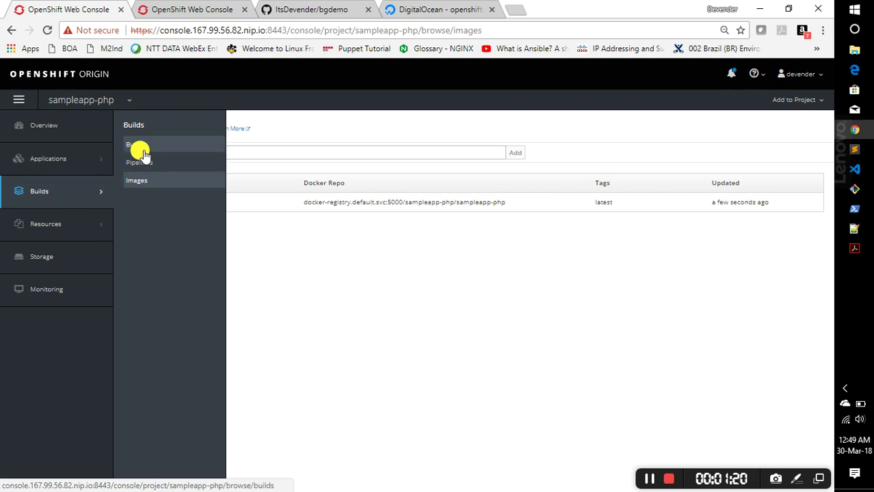
{"action": "left_click", "coordinate": [49, 292]}
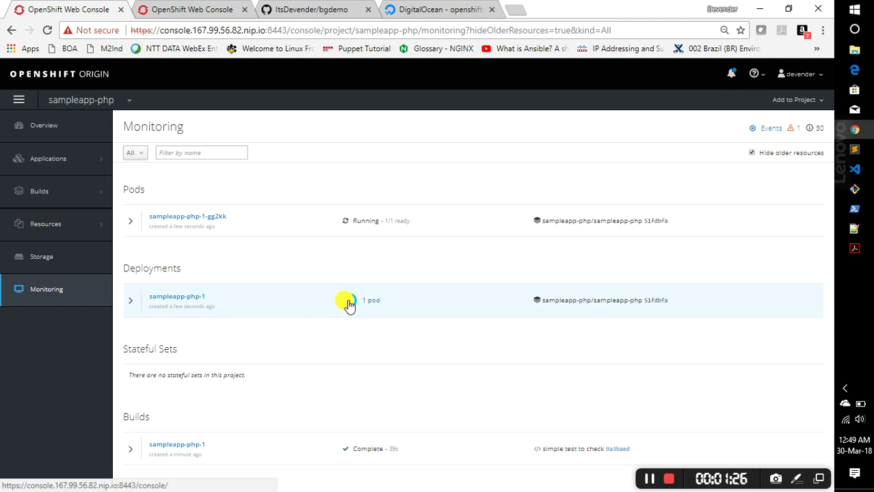
Check the final line of the sampleapp-php-1 full build log and close the log page
{"action": "left_click", "coordinate": [197, 7]}
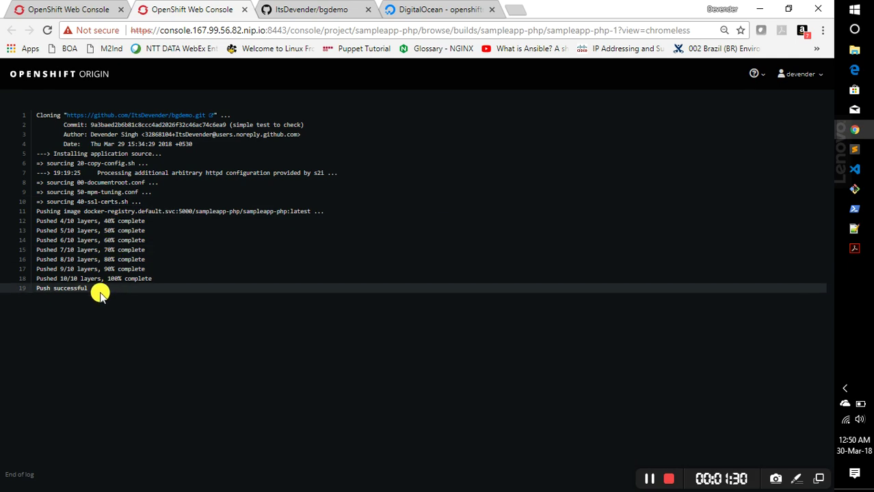
{"action": "left_click_drag", "start_coordinate": [91, 290], "coordinate": [39, 287]}
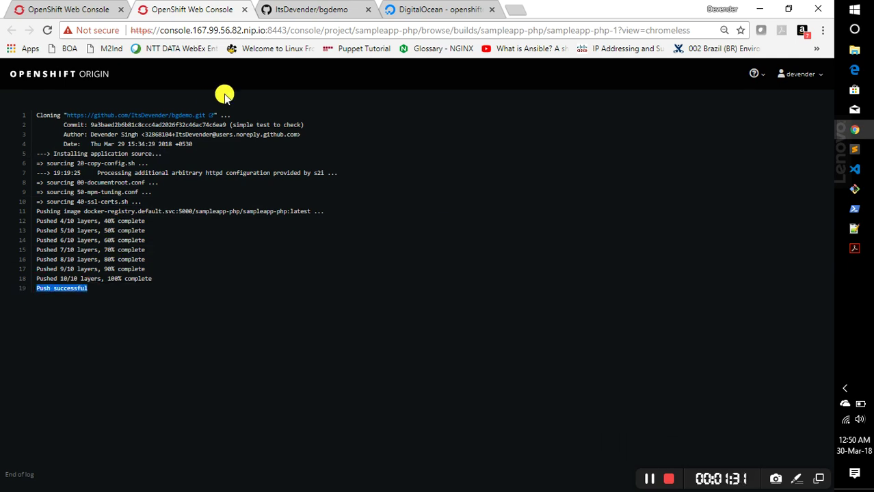
{"action": "left_click", "coordinate": [244, 10]}
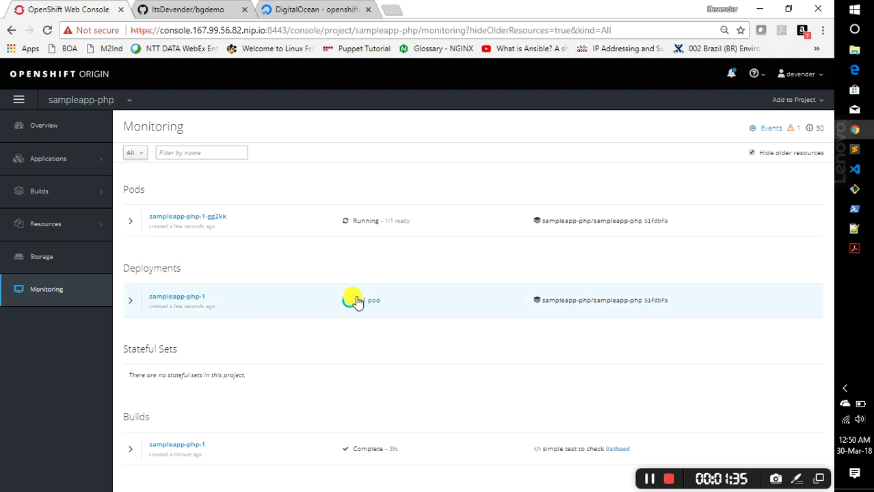
Check when the sampleapp-php image stream was last updated
{"action": "mouse_move", "coordinate": [102, 188]}
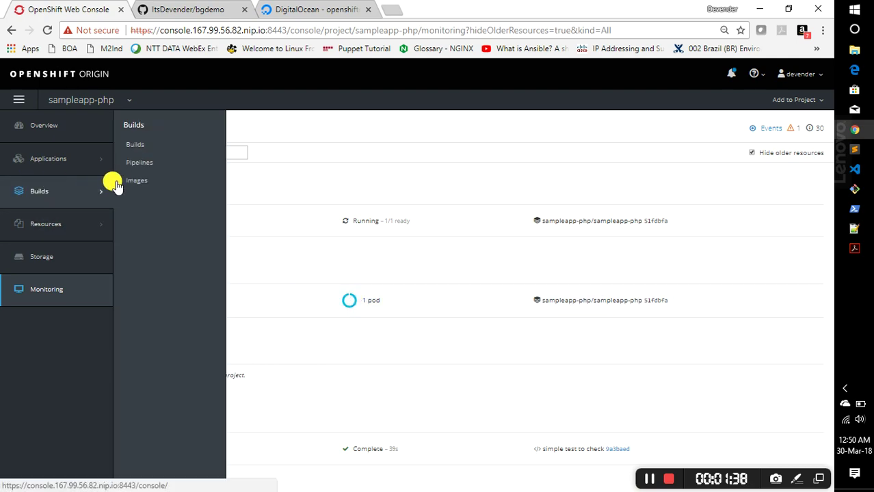
{"action": "left_click", "coordinate": [135, 179]}
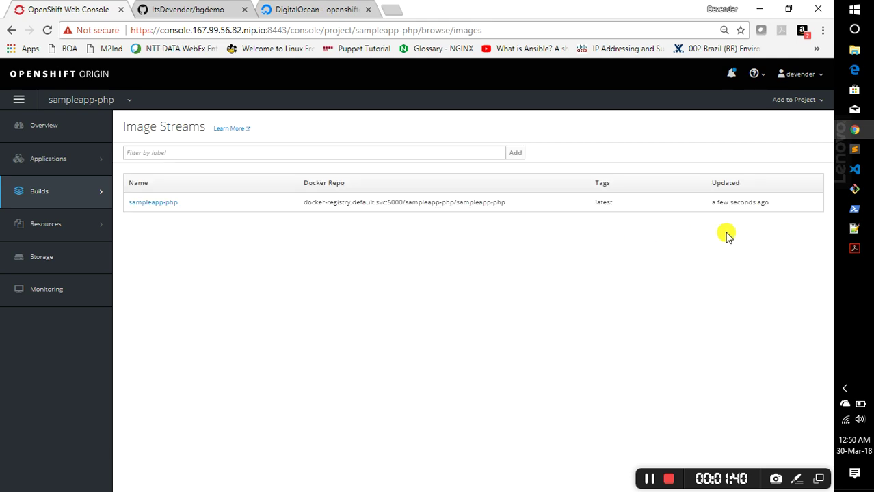
{"action": "left_click_drag", "start_coordinate": [771, 205], "coordinate": [709, 205]}
{"action": "left_click", "coordinate": [709, 207]}
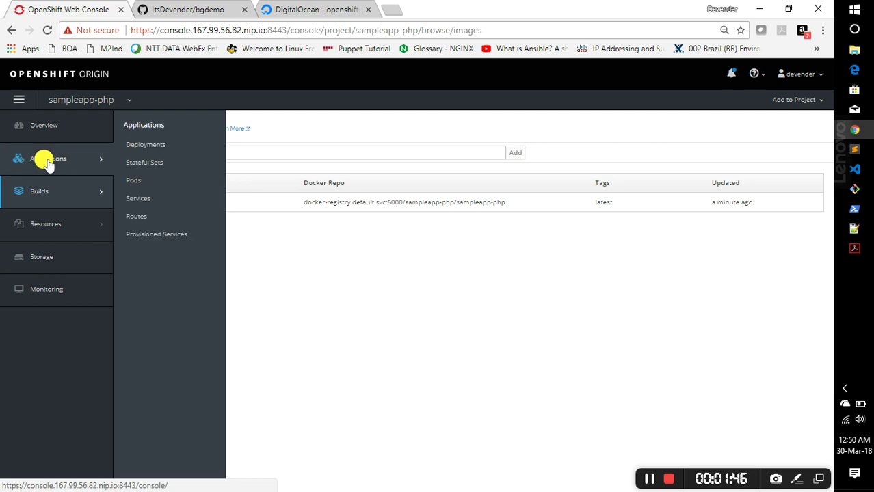
Expand the sampleapp-php deployment in the project overview and view the deployed application through its route, closing its page when done
{"action": "left_click", "coordinate": [37, 127]}
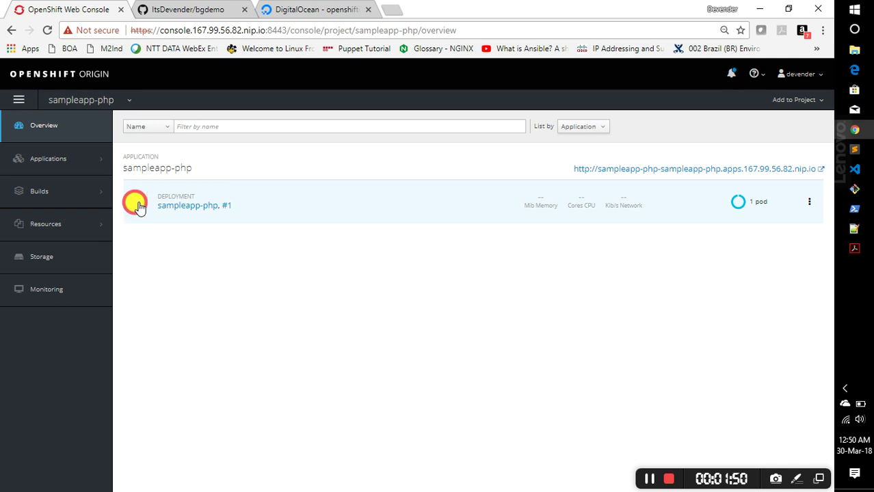
{"action": "left_click", "coordinate": [137, 205]}
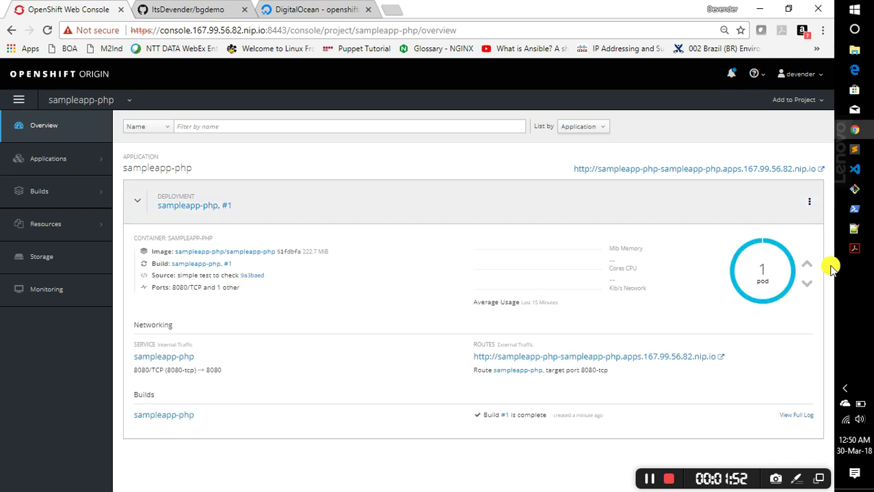
{"action": "left_click", "coordinate": [667, 170]}
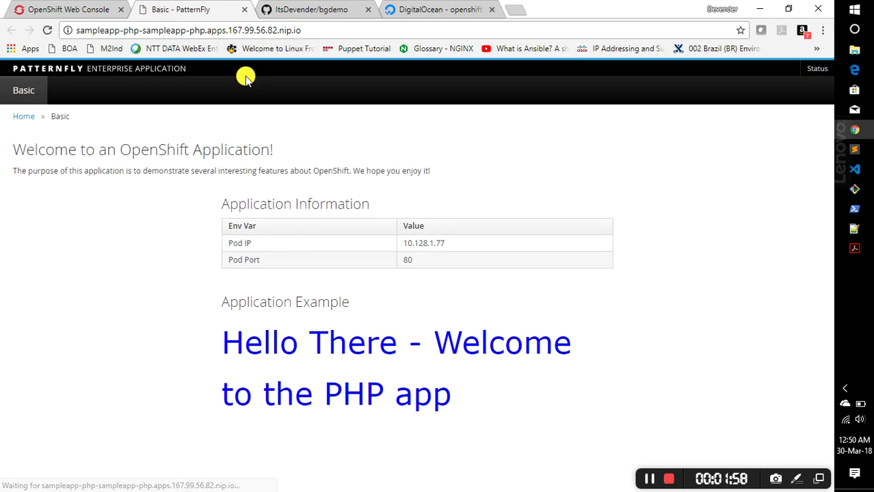
{"action": "left_click", "coordinate": [244, 10]}
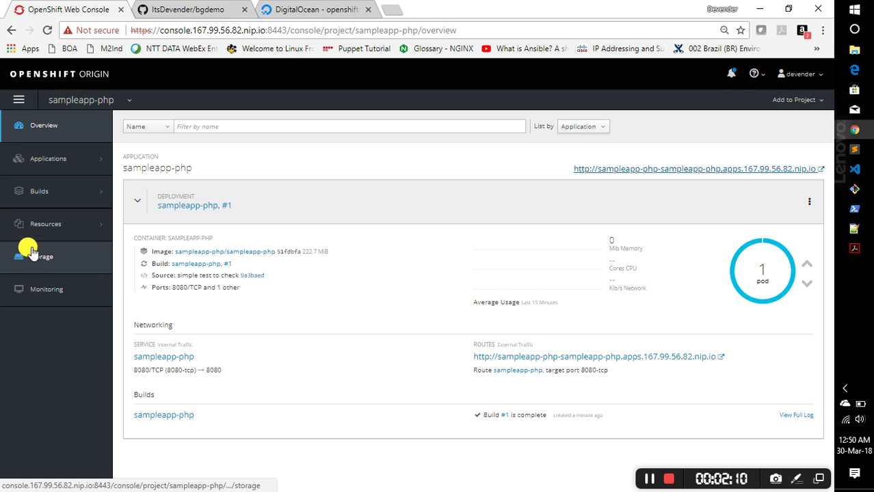
Include older resources in the project's monitoring view and review the pods, deployments and builds
{"action": "left_click", "coordinate": [35, 293]}
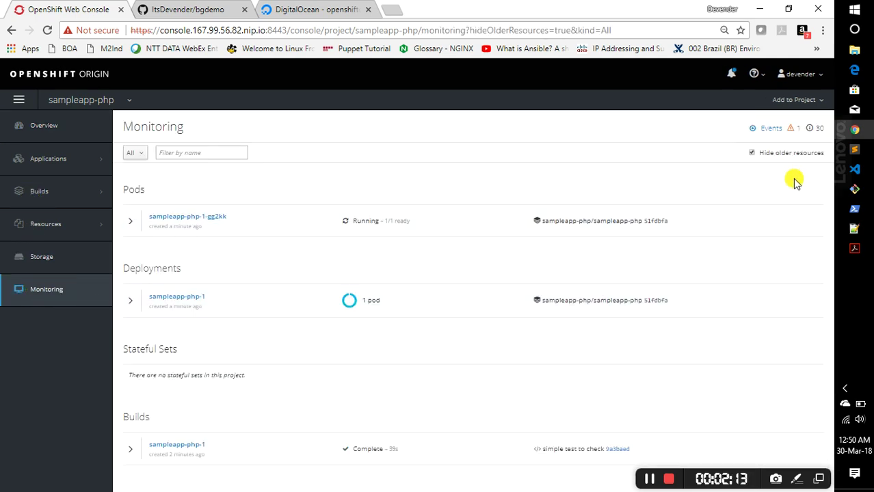
{"action": "left_click", "coordinate": [752, 155]}
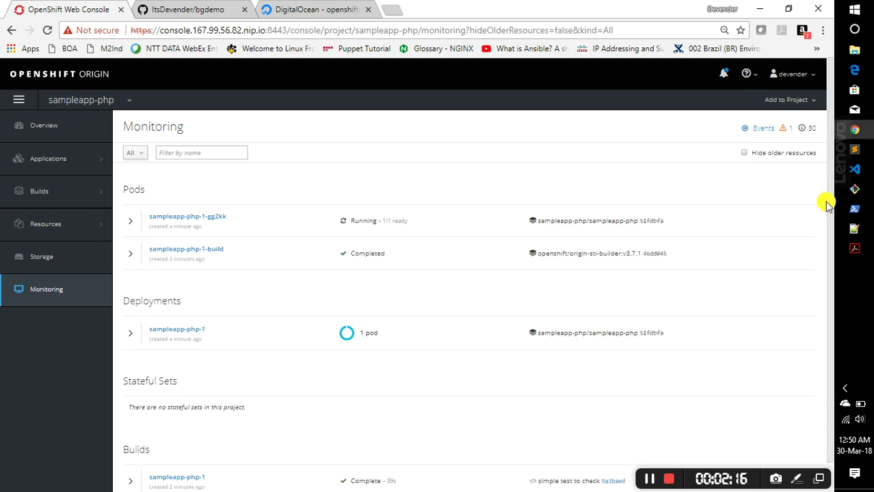
{"action": "scroll", "coordinate": [832, 274], "scroll_direction": "down", "scroll_amount": 2}
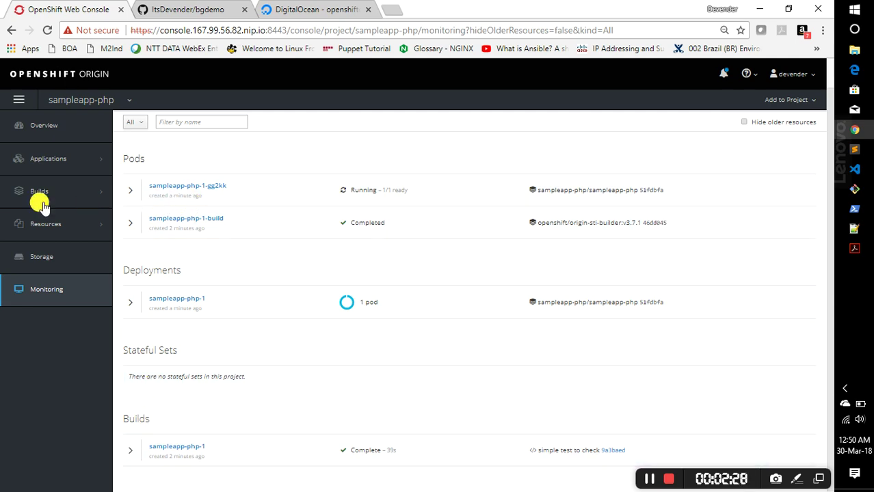
View the project's builds list and open the GitHub source repository of the sampleapp-php build
{"action": "mouse_move", "coordinate": [30, 166]}
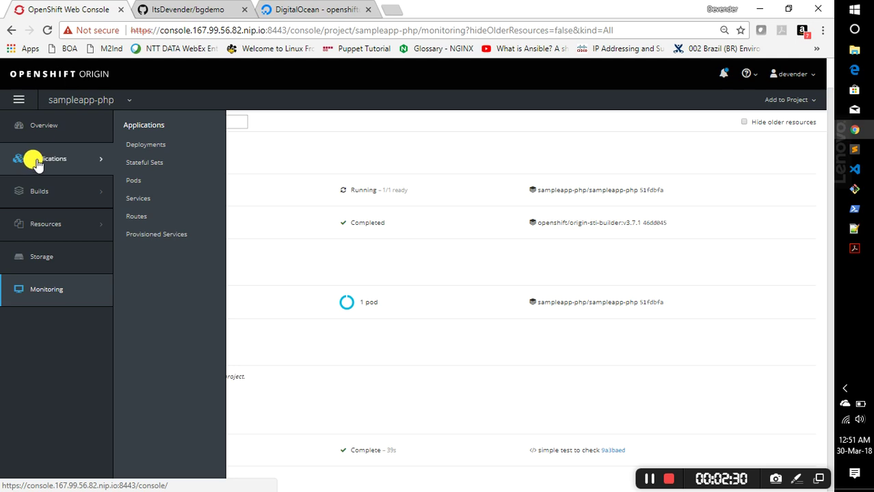
{"action": "mouse_move", "coordinate": [37, 192]}
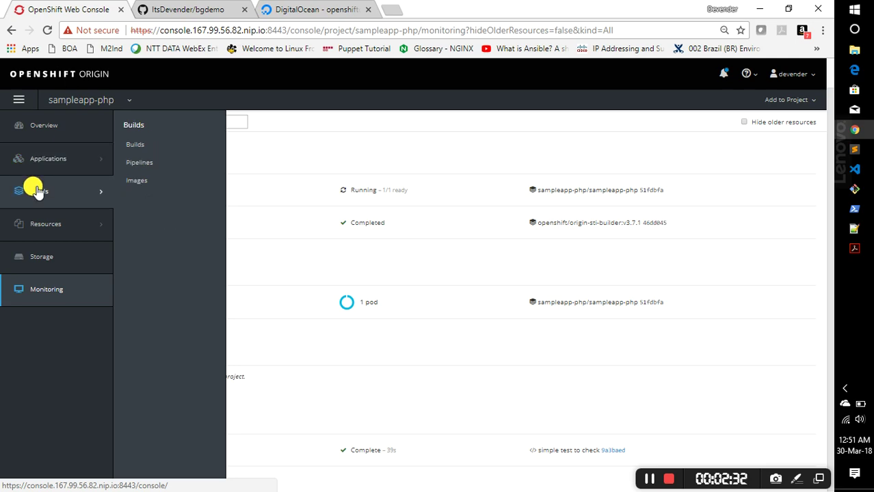
{"action": "left_click", "coordinate": [138, 146]}
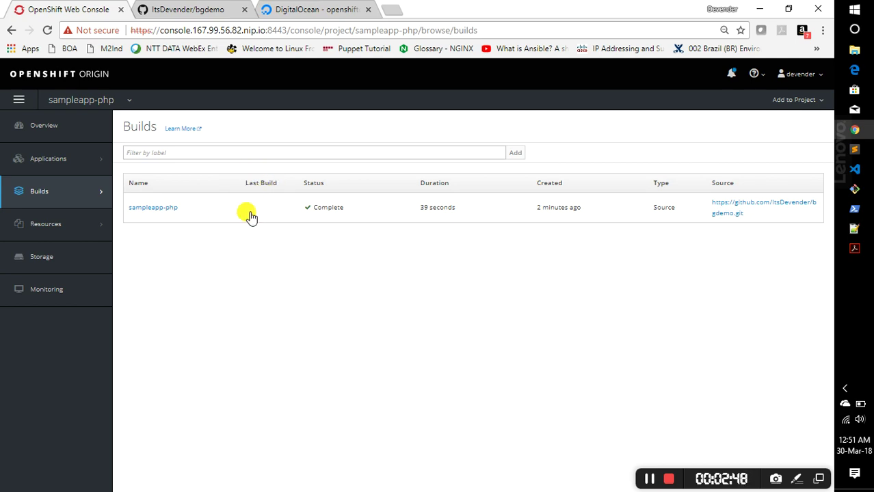
{"action": "left_click", "coordinate": [718, 213]}
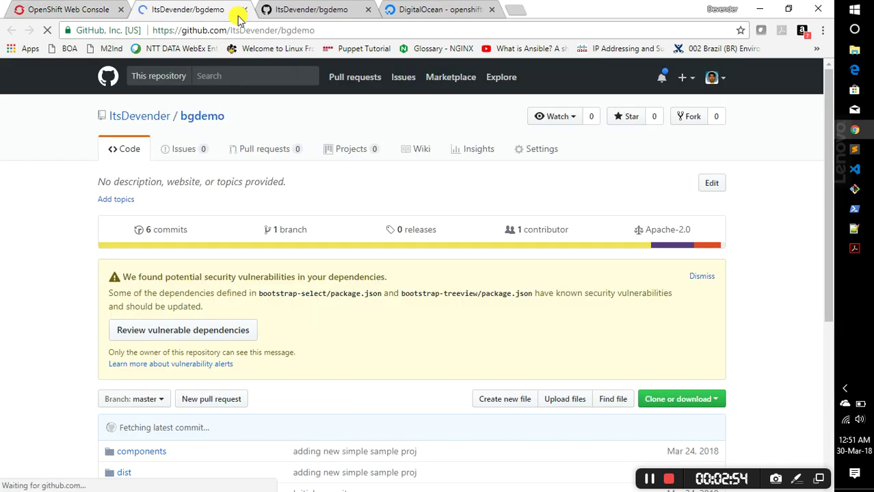
Return to the OpenShift console and view the sampleapp-php build's configuration with its webhook triggers
{"action": "left_click", "coordinate": [65, 9]}
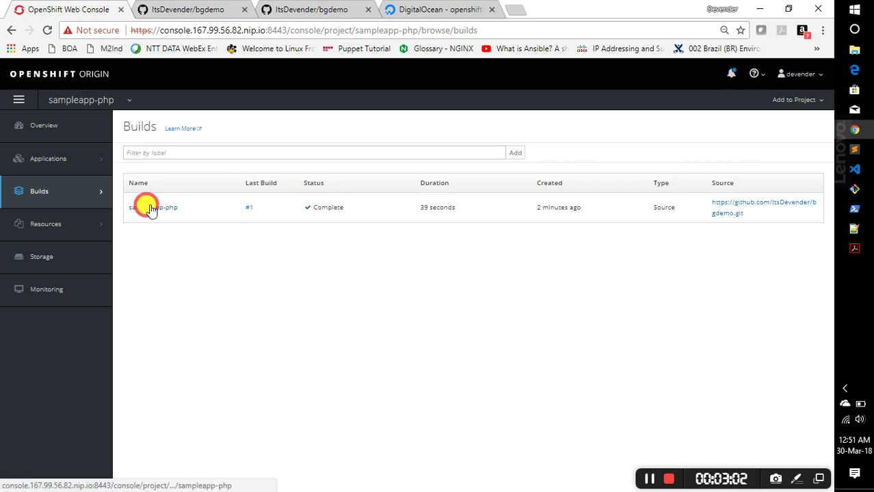
{"action": "left_click", "coordinate": [152, 208]}
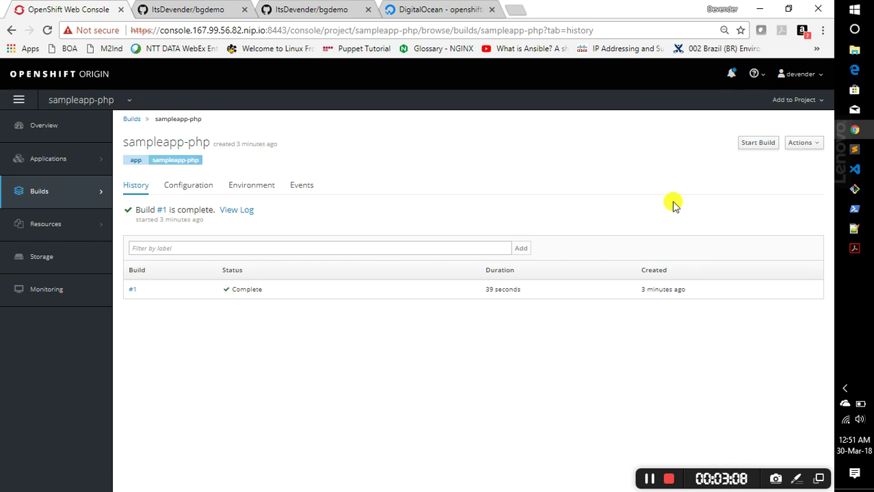
{"action": "left_click", "coordinate": [191, 186]}
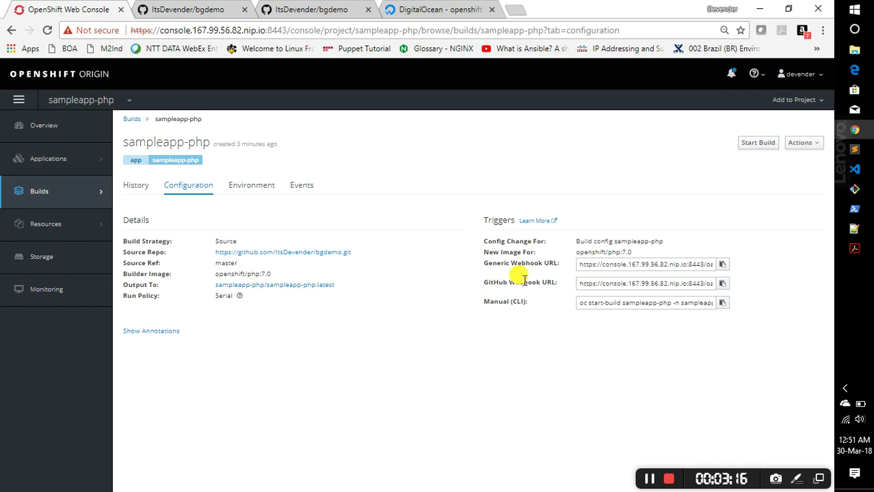
Switch to the bgdemo repository on GitHub and open its webhook settings
{"action": "left_click", "coordinate": [178, 8]}
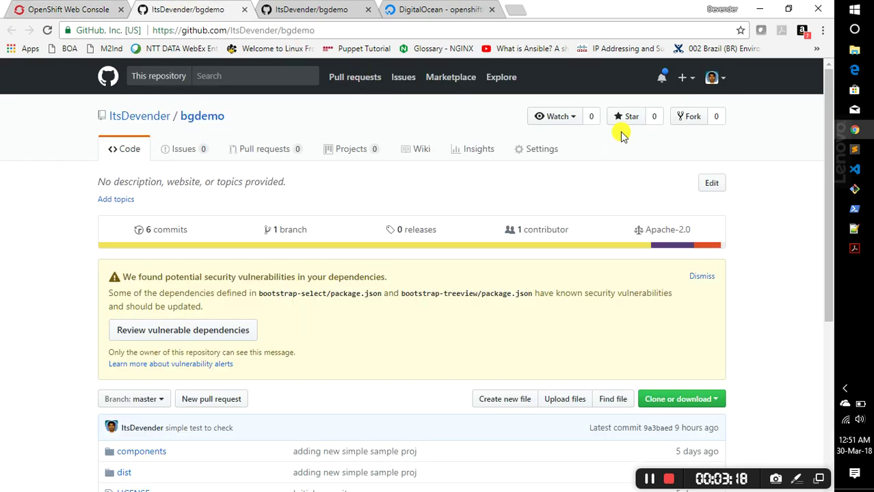
{"action": "left_click", "coordinate": [548, 150]}
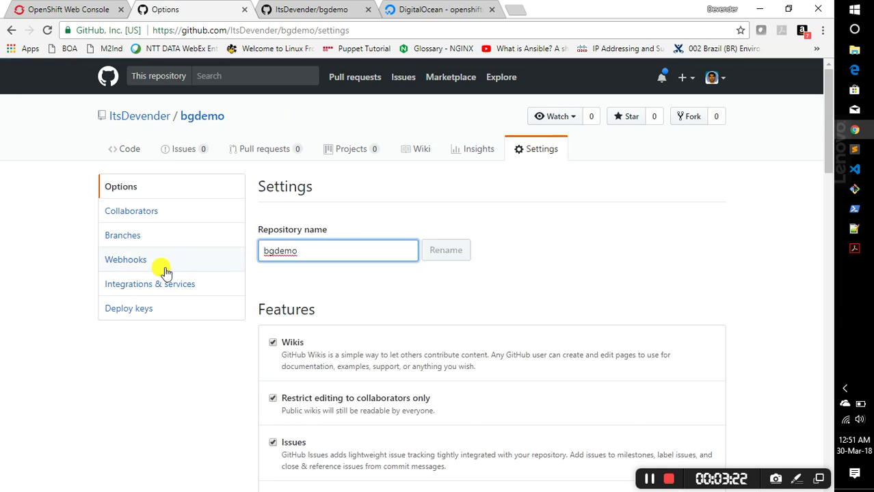
{"action": "left_click", "coordinate": [132, 267]}
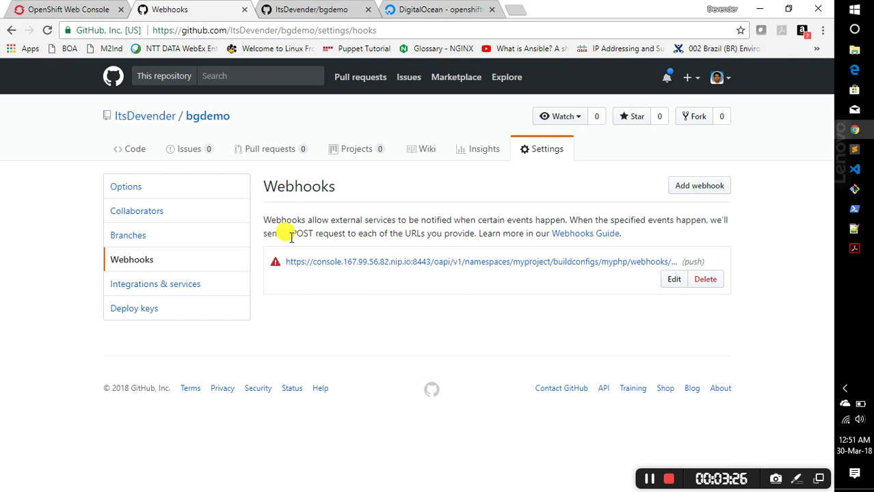
Return to the OpenShift console, view the sampleapp-php project overview and open the project's pipelines page
{"action": "left_click", "coordinate": [75, 8]}
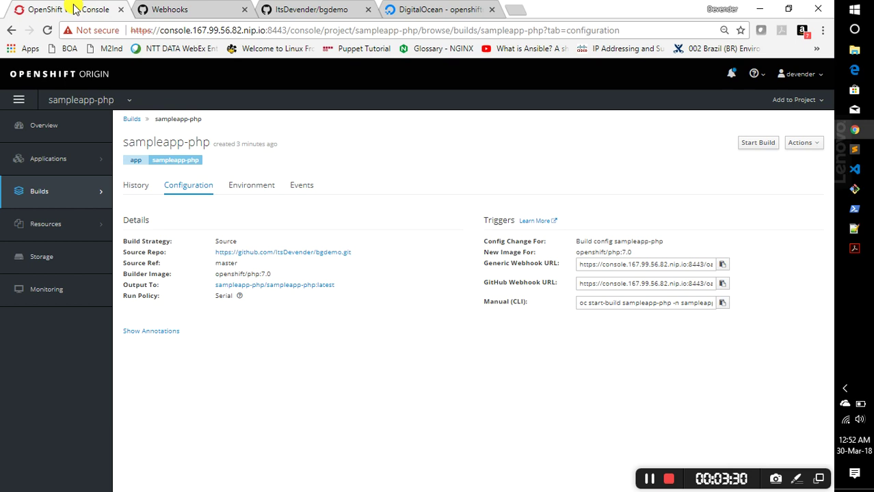
{"action": "mouse_move", "coordinate": [42, 196]}
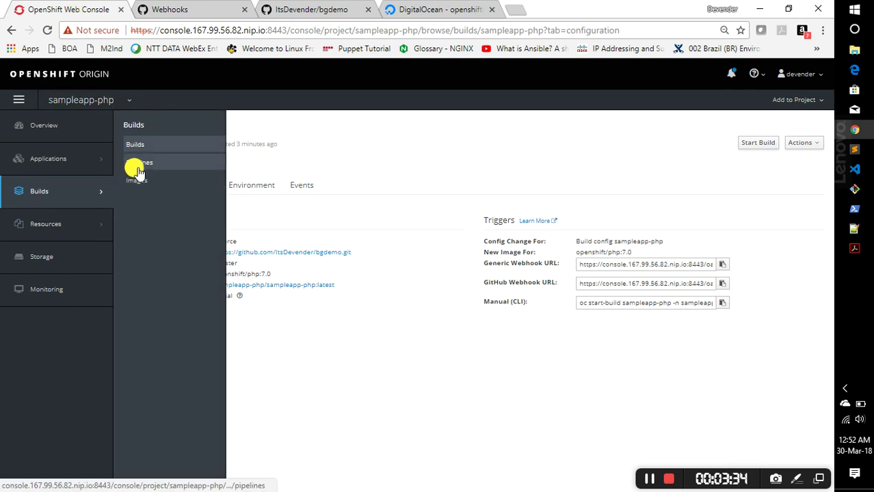
{"action": "left_click", "coordinate": [48, 123]}
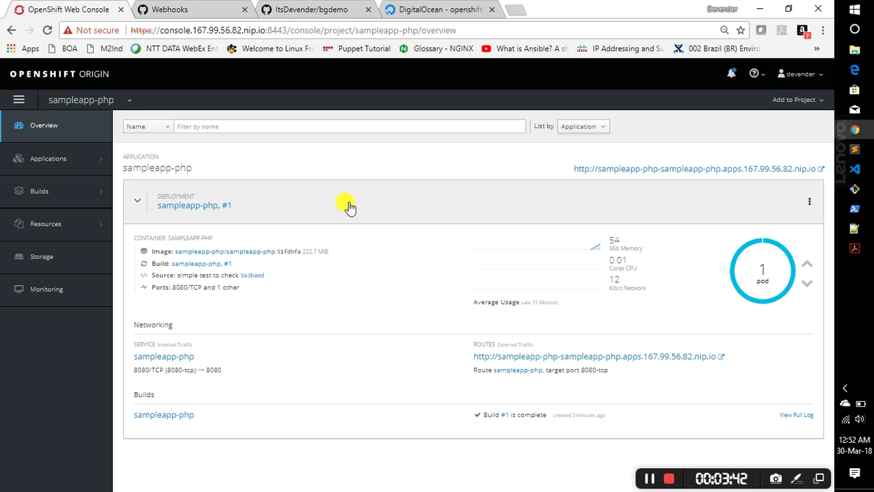
{"action": "mouse_move", "coordinate": [41, 198]}
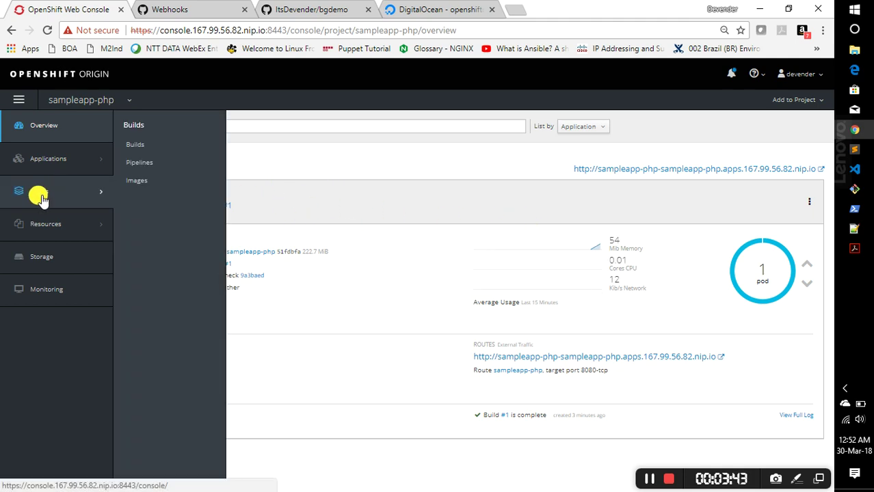
{"action": "left_click", "coordinate": [134, 164]}
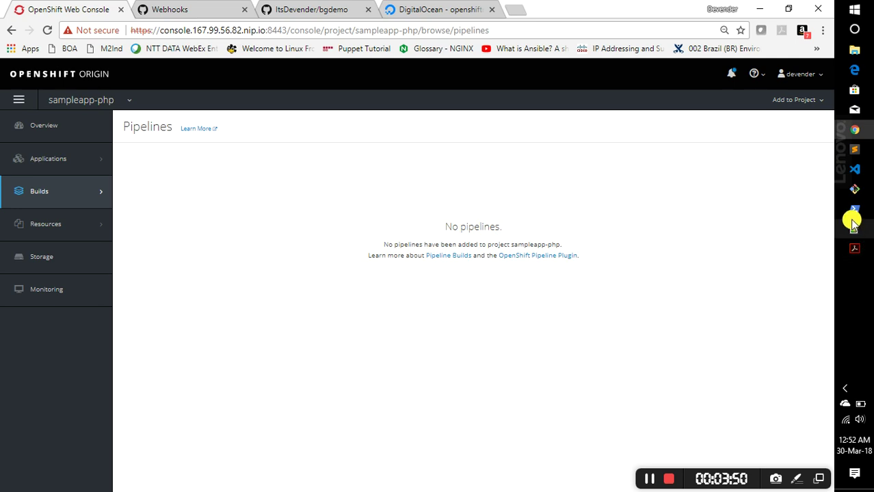
Copy the full contents of pipeline_template.yml, including the webhook trigger secrets, from Notepad++ and import them as YAML into the sampleapp-php project
{"action": "left_click", "coordinate": [818, 101]}
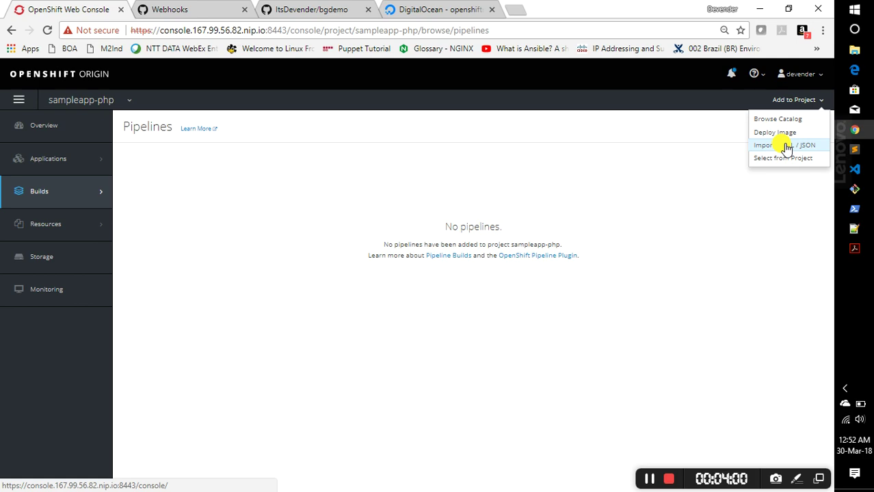
{"action": "left_click", "coordinate": [855, 228]}
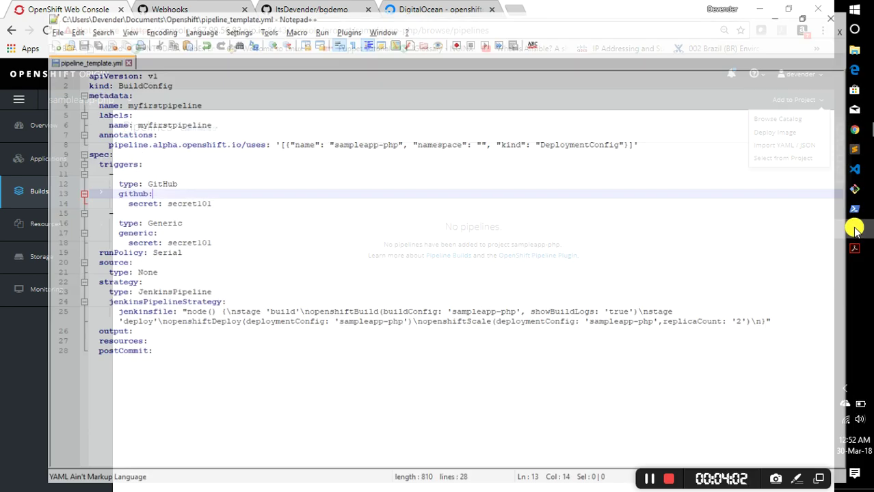
{"action": "key", "text": "ctrl+a"}
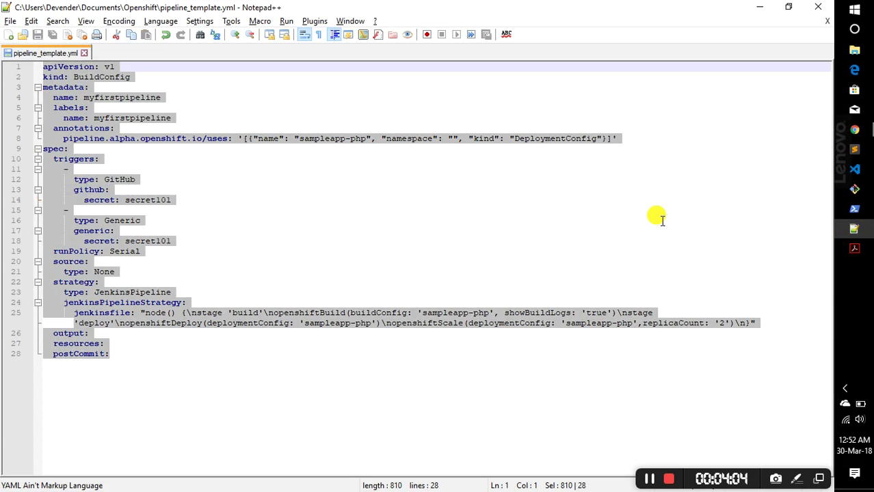
{"action": "key", "text": "alt+Tab"}
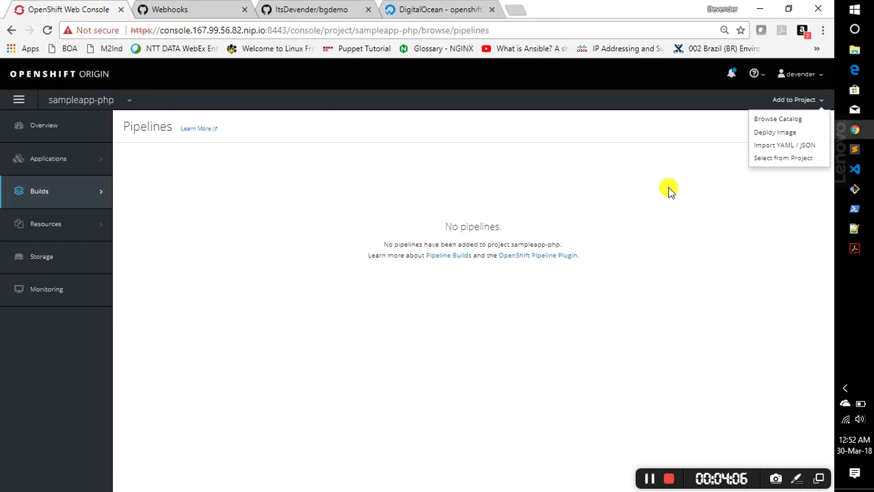
{"action": "left_click", "coordinate": [787, 146]}
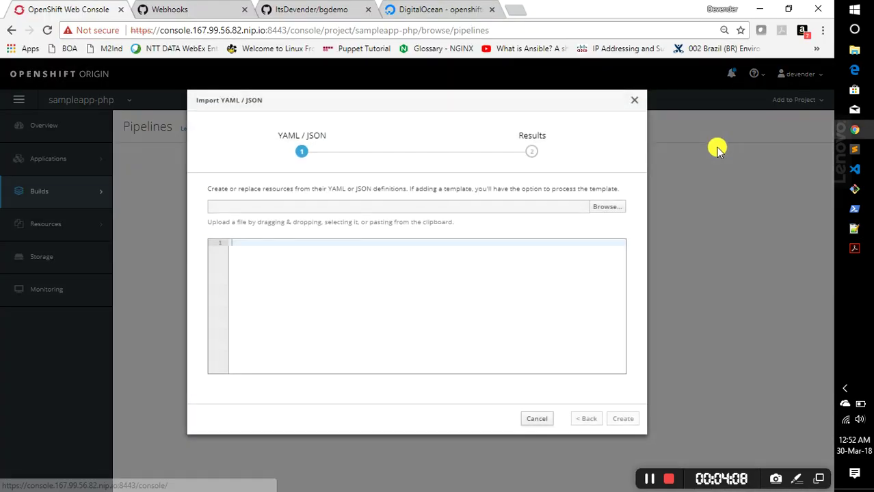
{"action": "key", "text": "ctrl+v"}
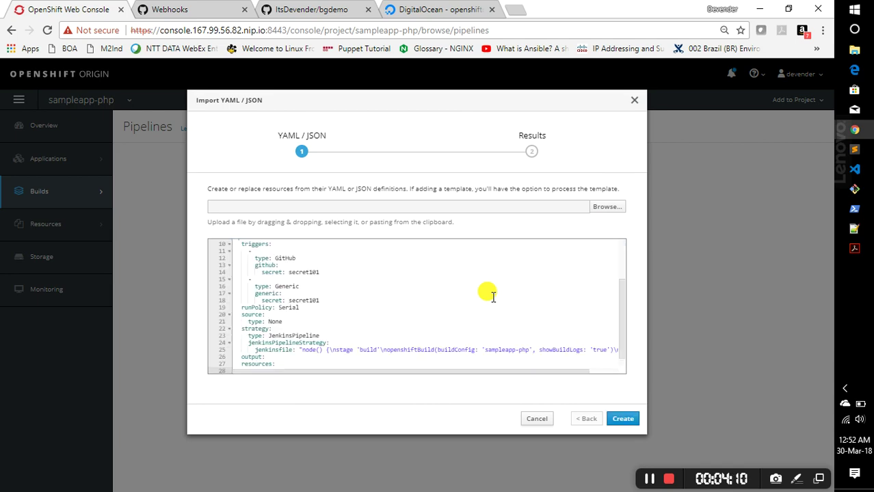
{"action": "left_click", "coordinate": [625, 420]}
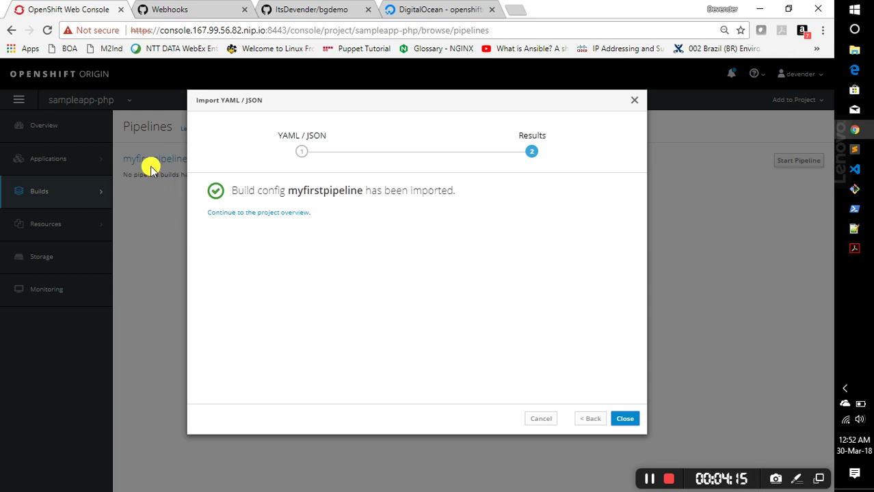
Continue to the project overview after the import and view myfirstpipeline on the pipelines page
{"action": "left_click", "coordinate": [249, 212]}
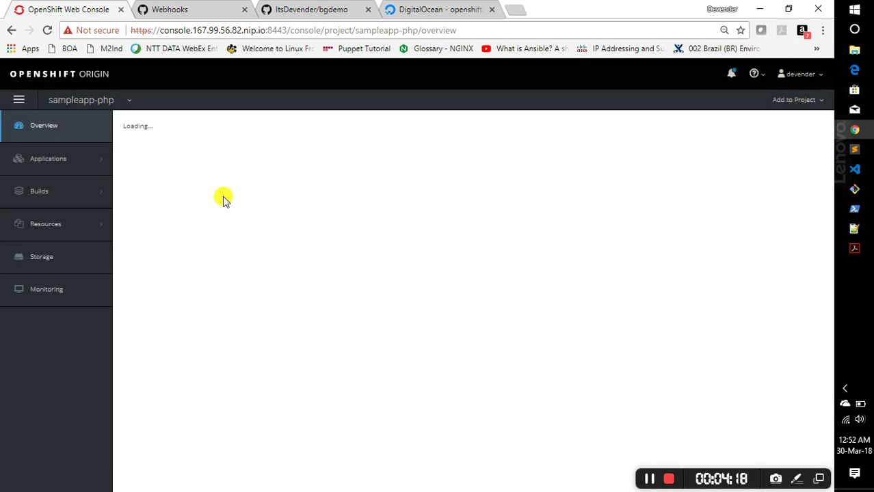
{"action": "mouse_move", "coordinate": [59, 202]}
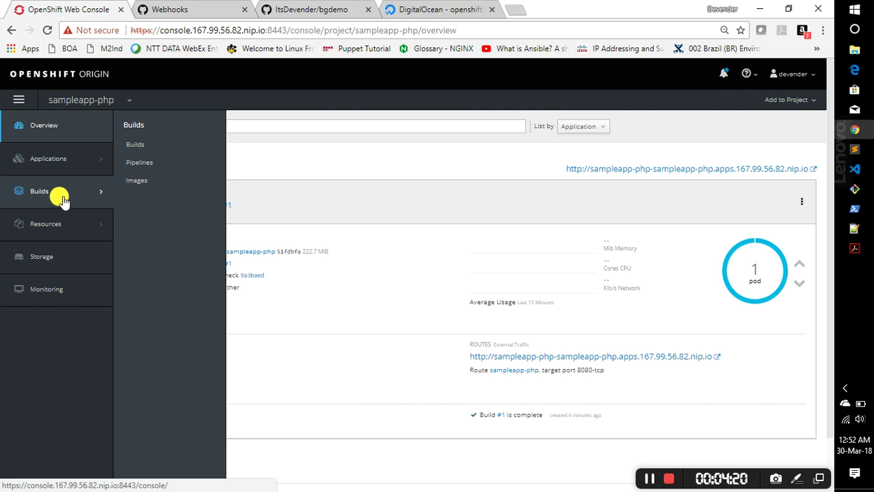
{"action": "left_click", "coordinate": [139, 170]}
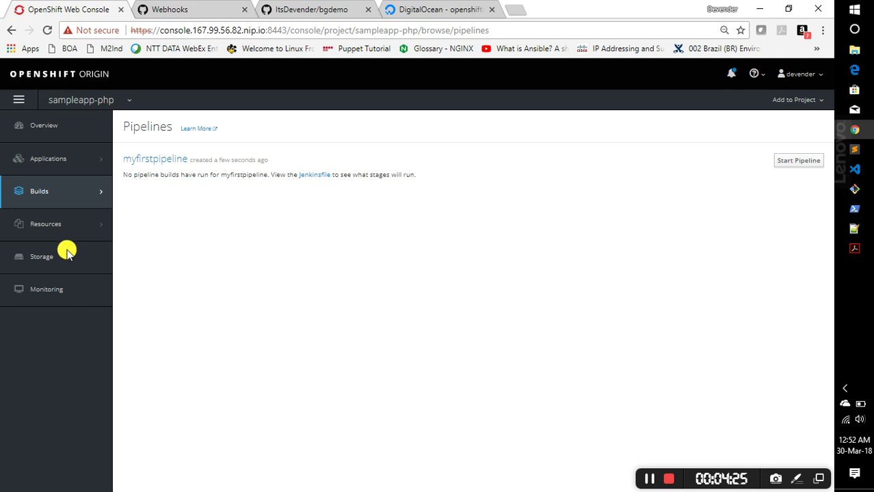
Review the pods and deployments in the project's monitoring view, expanding the jenkins-1 deployment to see its log
{"action": "left_click", "coordinate": [43, 288]}
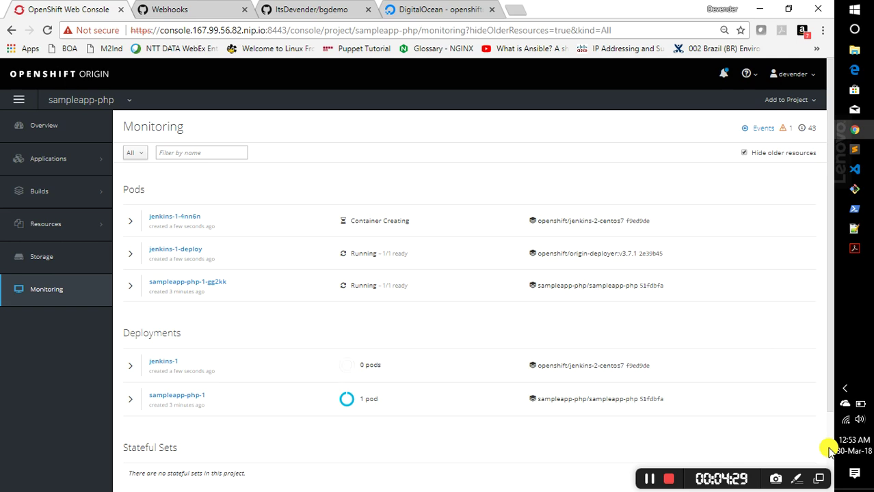
{"action": "scroll", "coordinate": [830, 449], "scroll_direction": "down", "scroll_amount": 3}
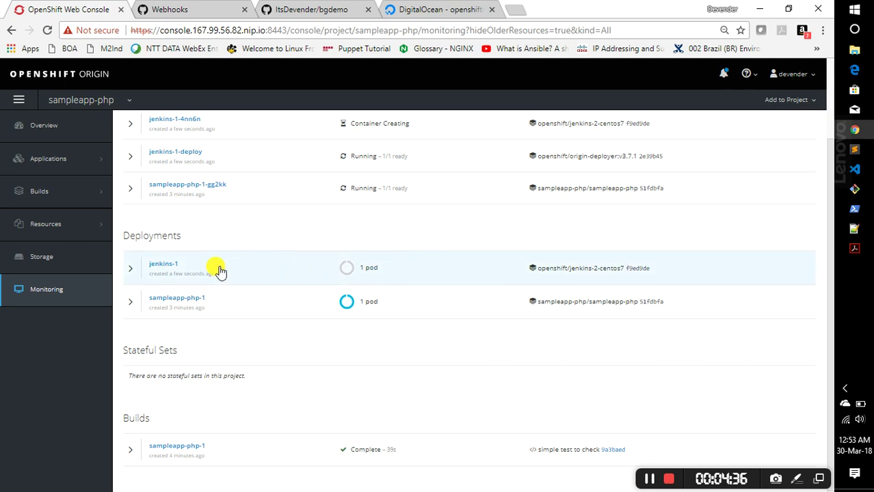
{"action": "left_click", "coordinate": [130, 271]}
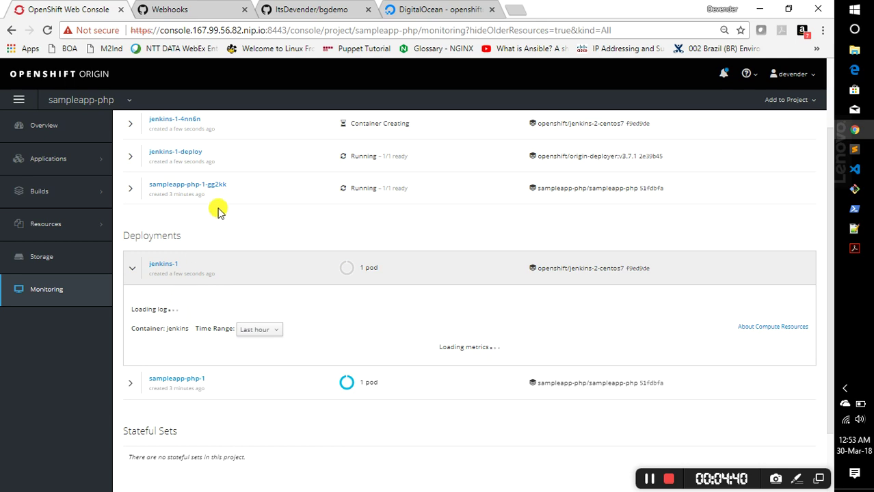
{"action": "scroll", "coordinate": [498, 242], "scroll_direction": "up", "scroll_amount": 1}
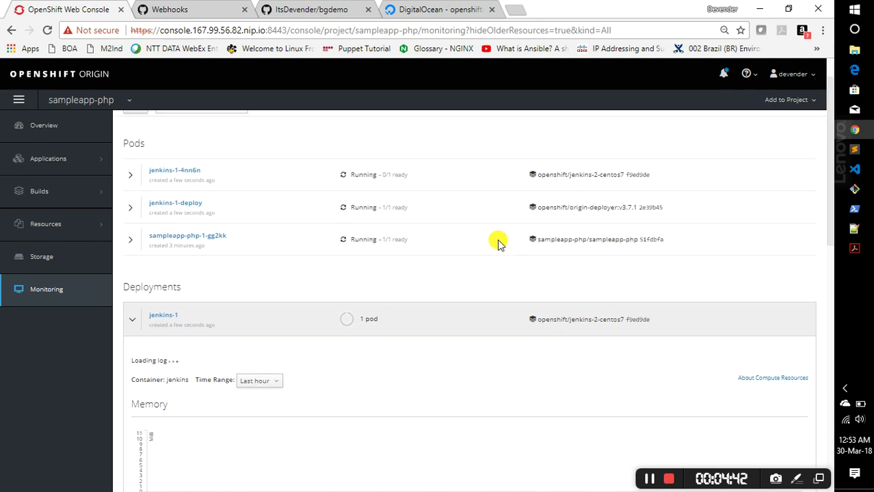
{"action": "scroll", "coordinate": [274, 262], "scroll_direction": "down", "scroll_amount": 1}
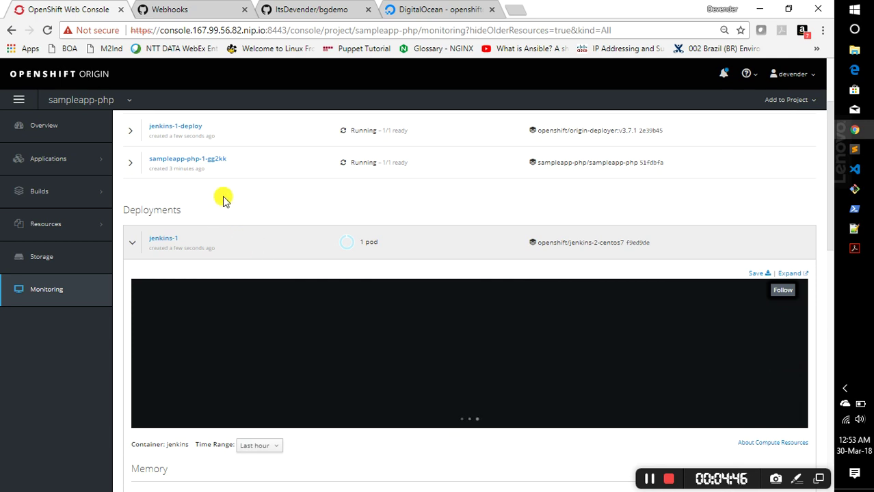
{"action": "scroll", "coordinate": [223, 205], "scroll_direction": "up", "scroll_amount": 3}
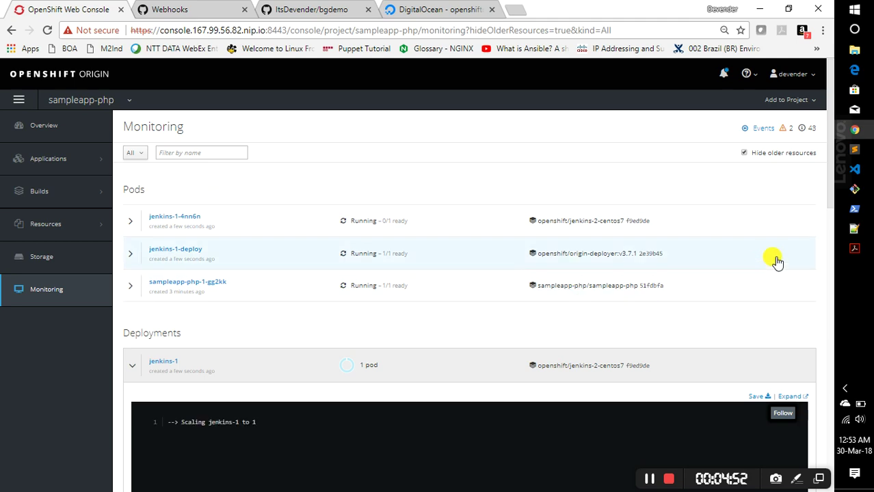
Open the expanded jenkins-1 deployment log on its own page, close the GitHub Webhooks page and return to the monitoring view
{"action": "left_click_drag", "start_coordinate": [833, 179], "coordinate": [794, 240]}
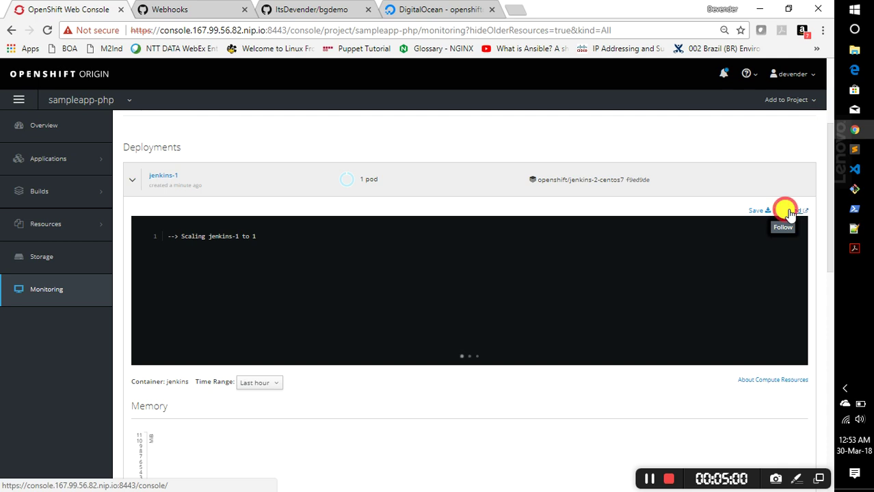
{"action": "left_click", "coordinate": [790, 213]}
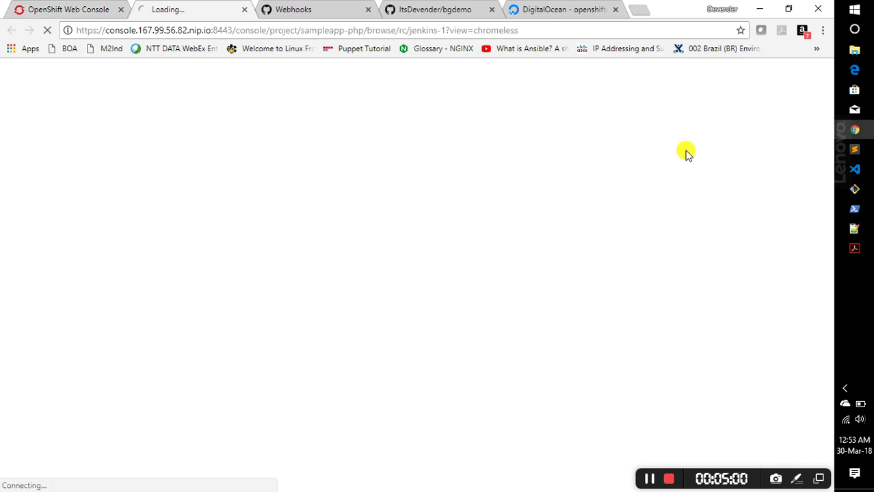
{"action": "left_click", "coordinate": [368, 10]}
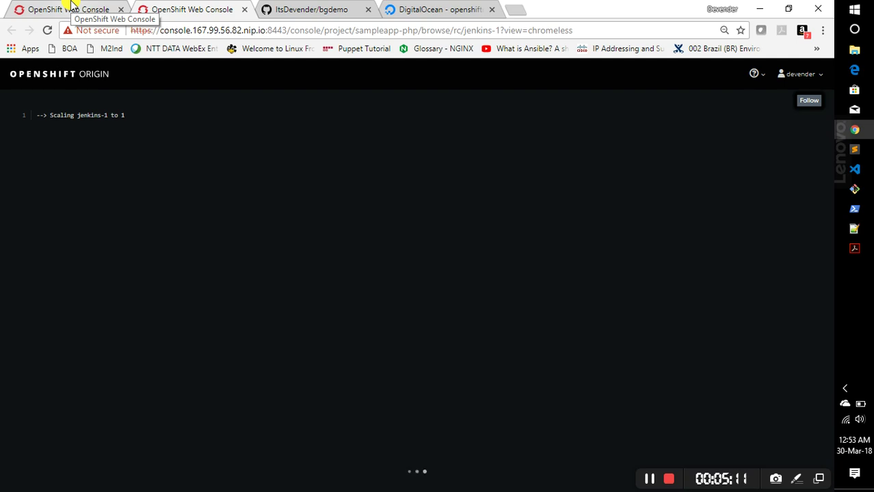
{"action": "left_click", "coordinate": [71, 5]}
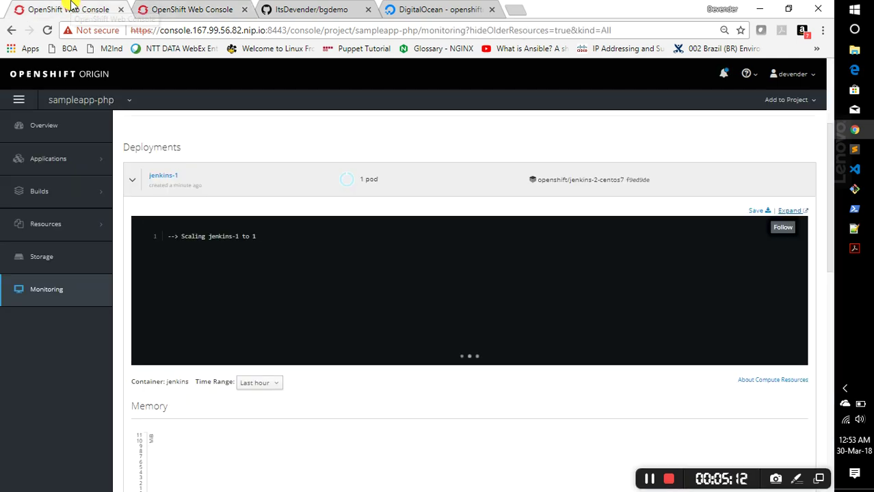
Open the sampleapp-php deployment from the project overview, recheck the jenkins-1 log page and return to the deployment's history
{"action": "left_click", "coordinate": [29, 129]}
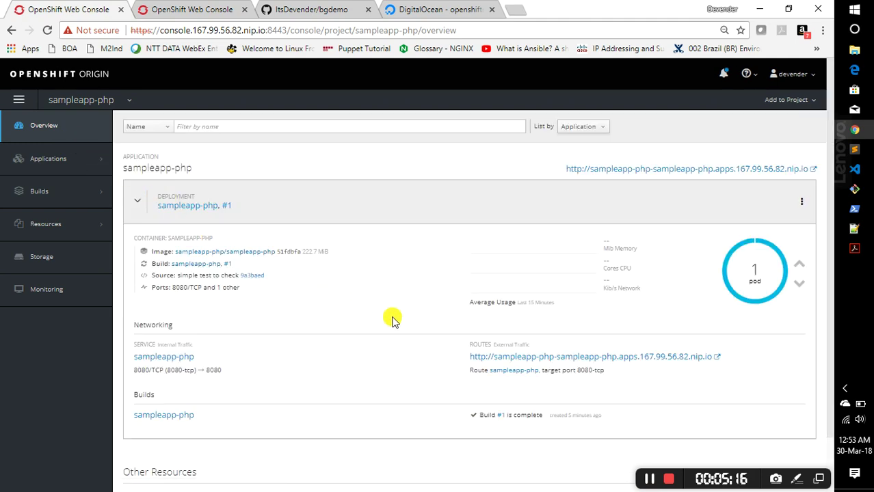
{"action": "left_click", "coordinate": [192, 207]}
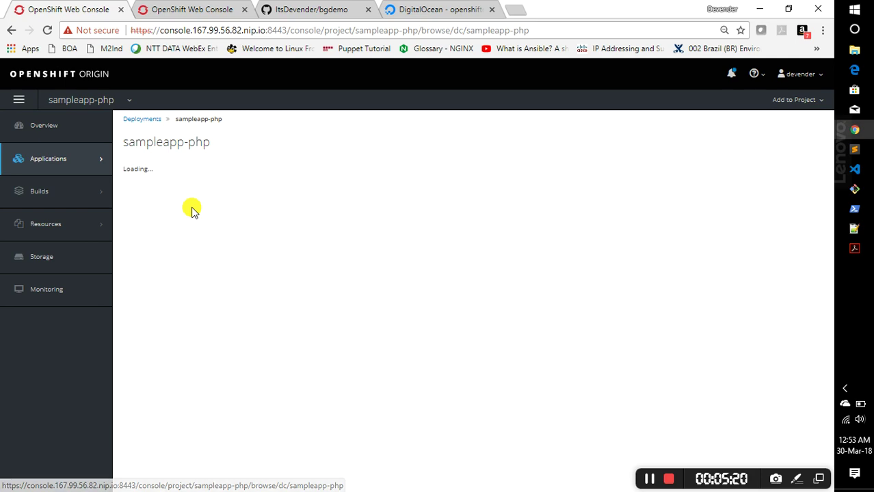
{"action": "left_click", "coordinate": [183, 8]}
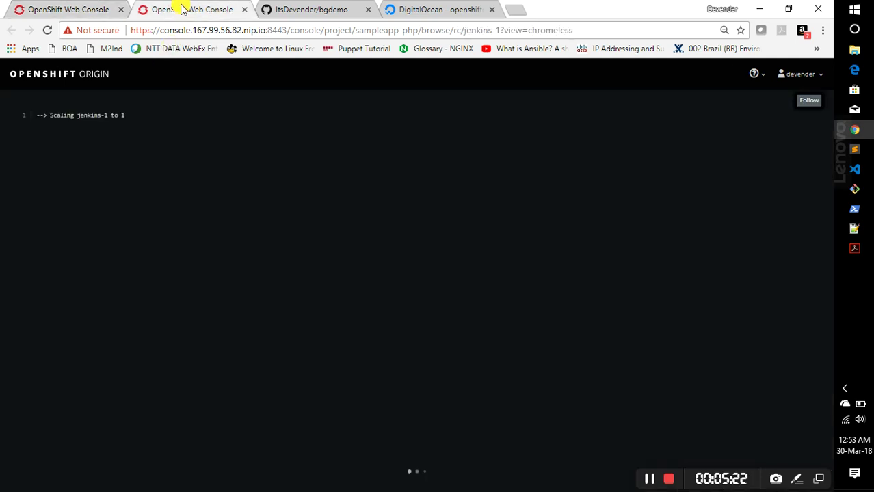
{"action": "left_click", "coordinate": [13, 6]}
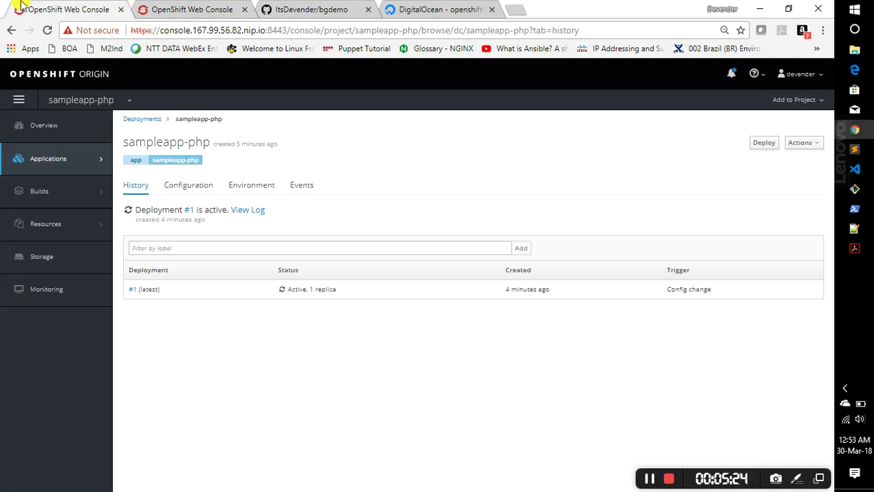
View the sampleapp-php deployment's configuration, open its replica count for editing and accept it
{"action": "left_click", "coordinate": [188, 187]}
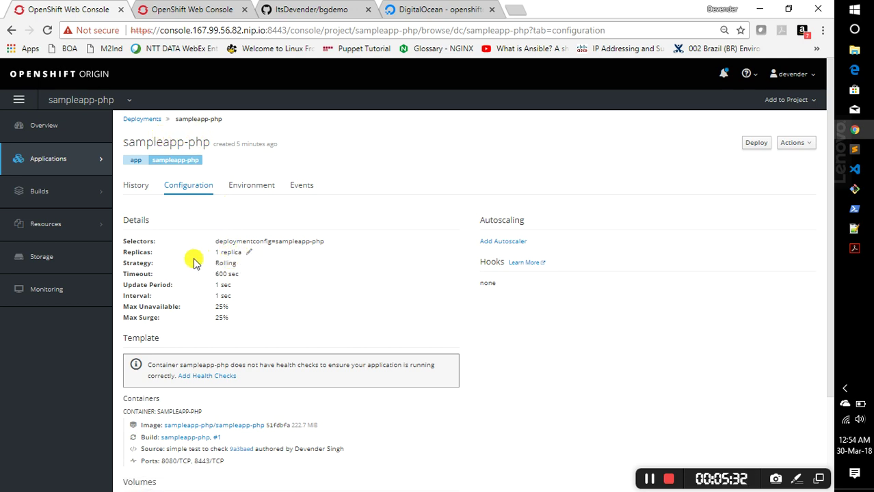
{"action": "left_click", "coordinate": [249, 254]}
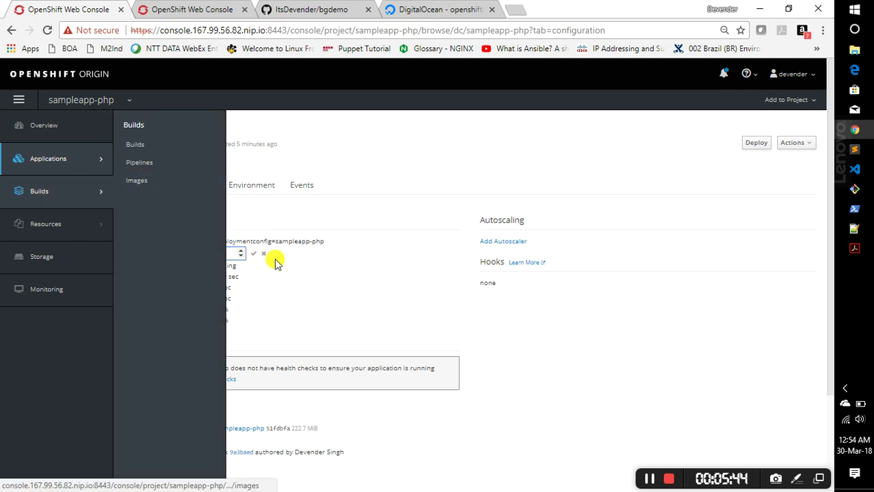
{"action": "left_click", "coordinate": [253, 254]}
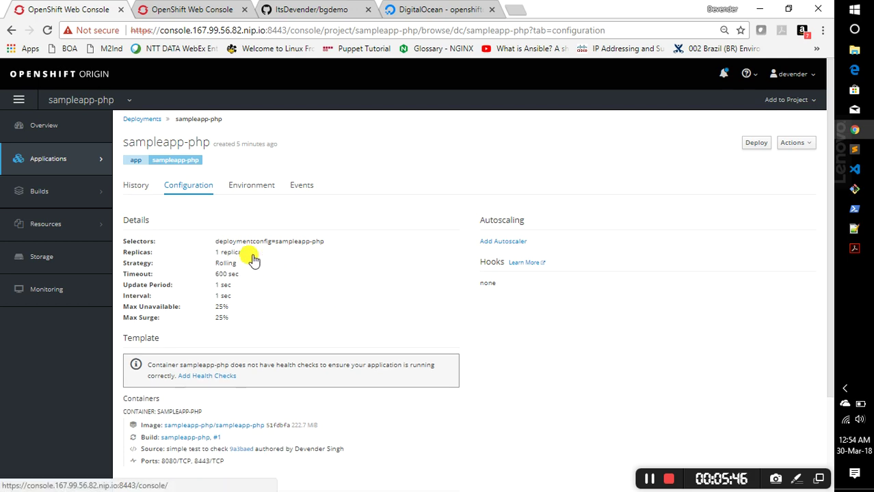
Return to the project overview, recheck the jenkins-1 log page, and check the sampleapp-php deployment's pods in the overview again
{"action": "left_click", "coordinate": [45, 130]}
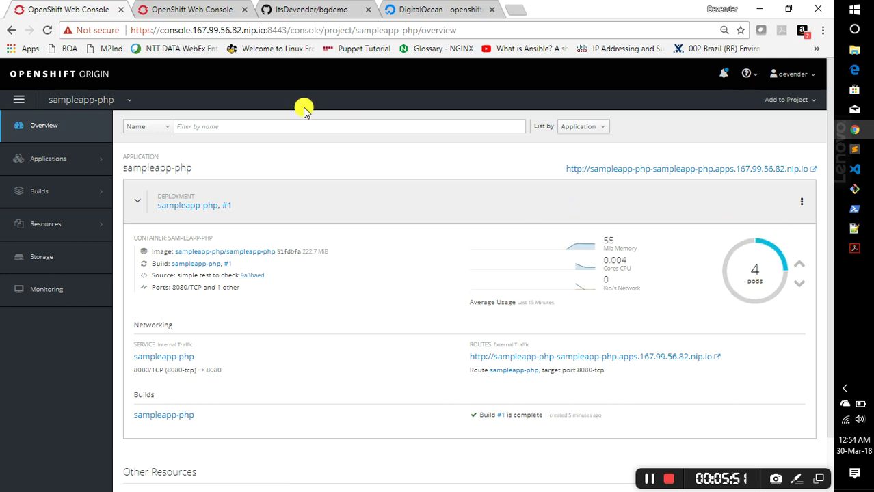
{"action": "left_click", "coordinate": [183, 6]}
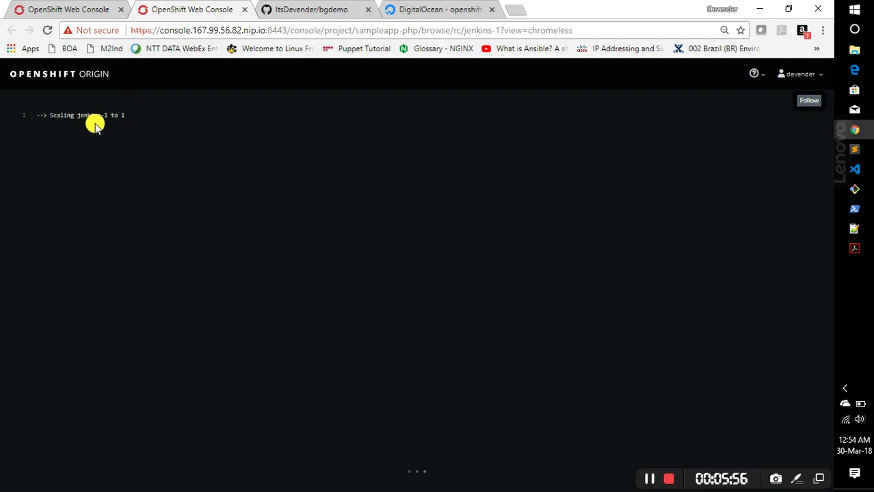
{"action": "left_click", "coordinate": [27, 7]}
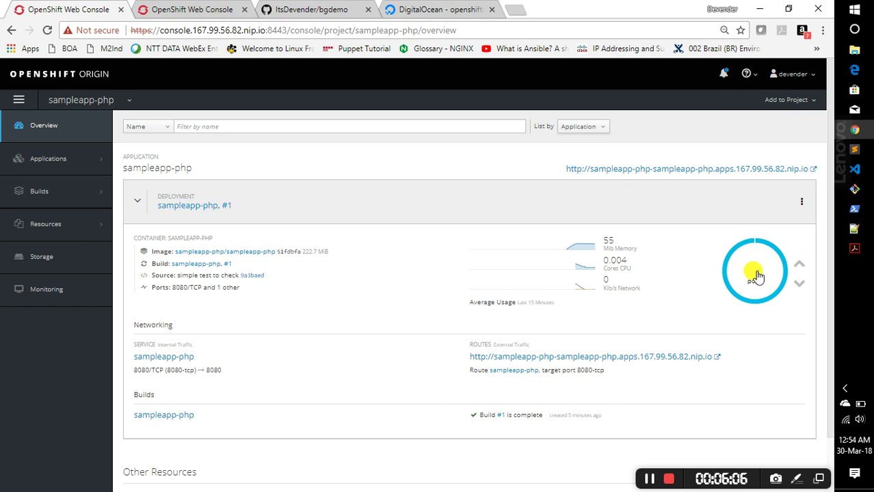
Open the terminal of the sampleapp-php-1-l5lz2 pod from the project's monitoring view
{"action": "left_click", "coordinate": [32, 290]}
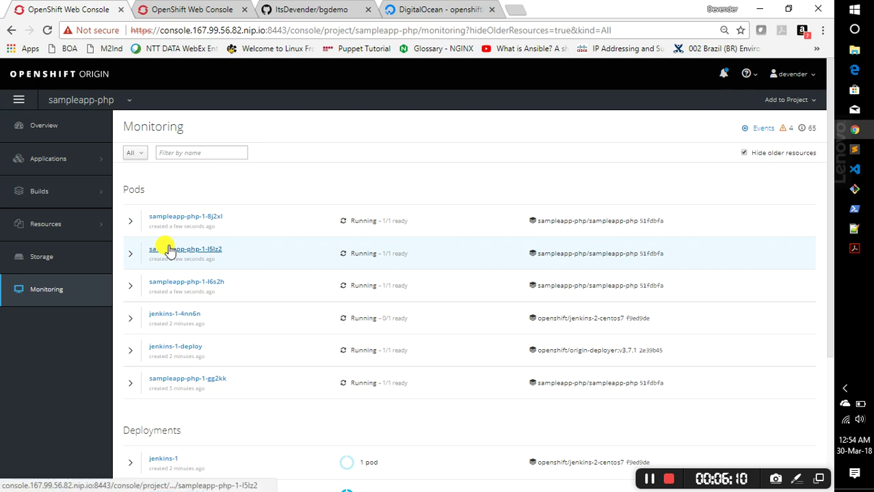
{"action": "left_click", "coordinate": [170, 250]}
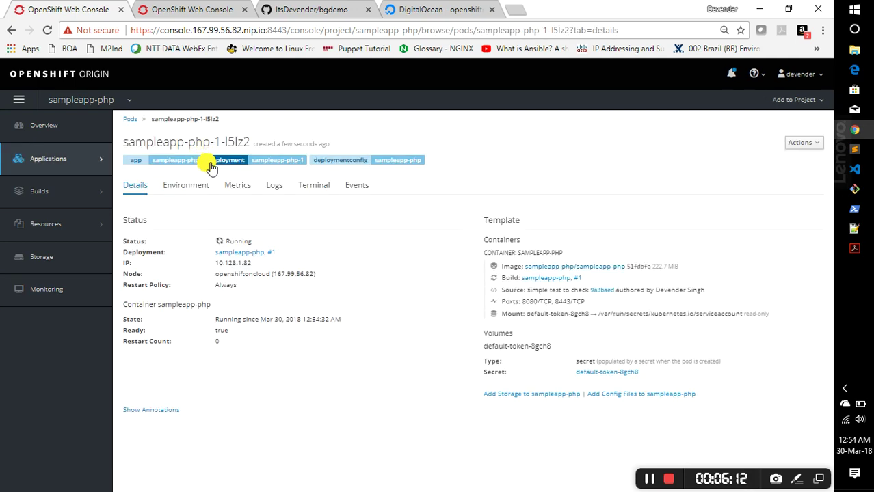
{"action": "left_click", "coordinate": [312, 186]}
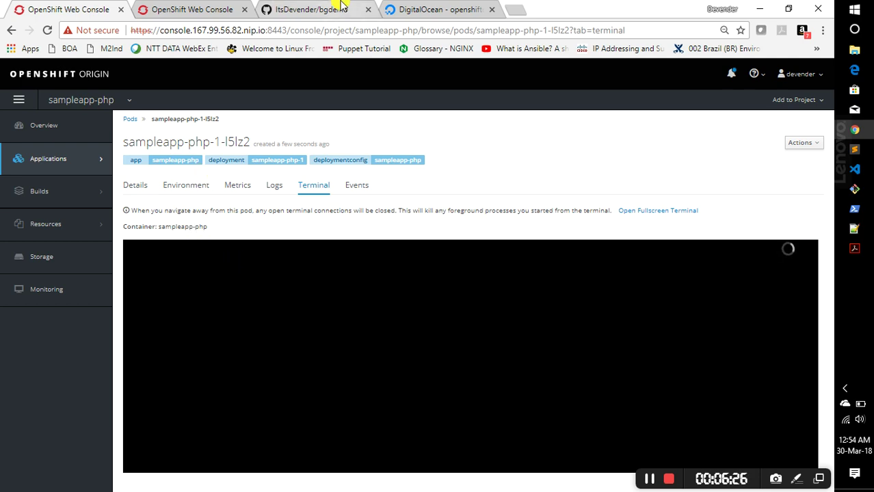
Check and close the jenkins-1 log page, run pwd and hostname in the pod's terminal, and highlight the hostname output
{"action": "left_click", "coordinate": [169, 8]}
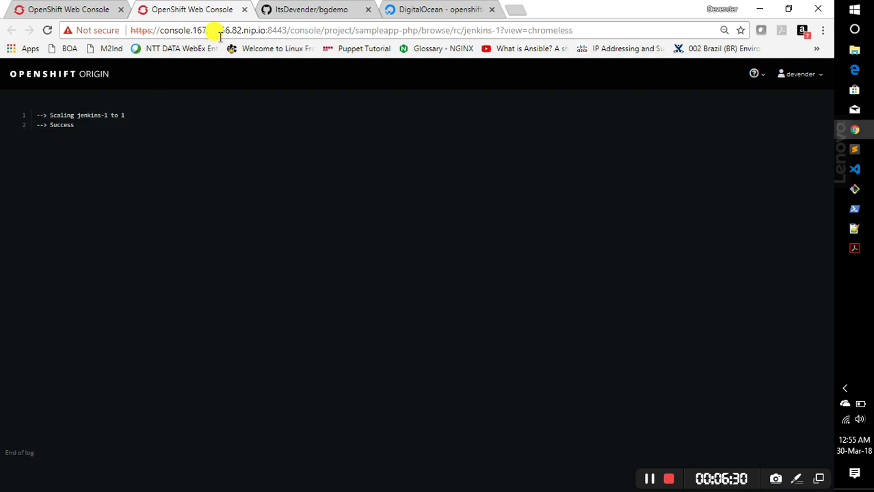
{"action": "left_click", "coordinate": [245, 10]}
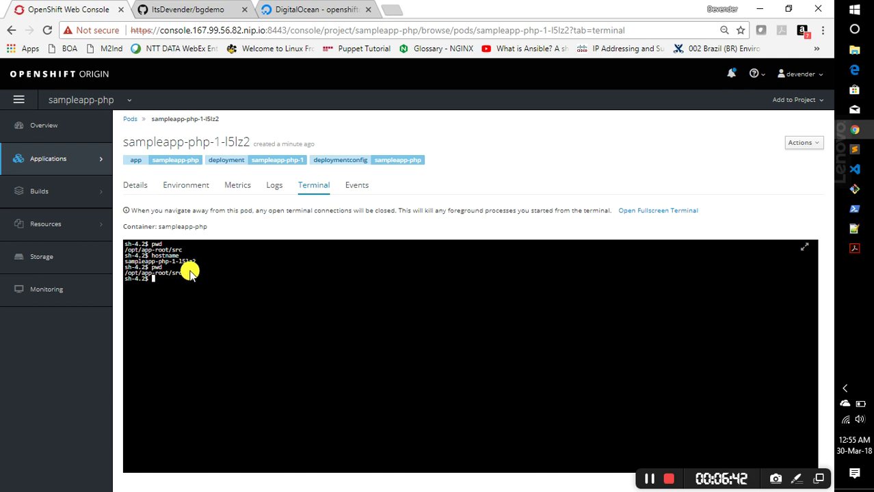
{"action": "left_click_drag", "start_coordinate": [196, 262], "coordinate": [131, 262]}
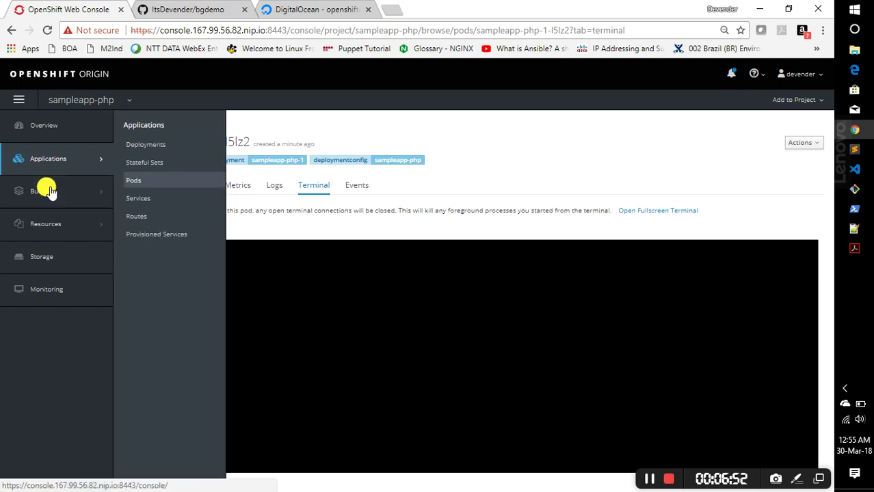
Check the project's pipelines page, and review the pods and deployments in the monitoring view
{"action": "mouse_move", "coordinate": [32, 194]}
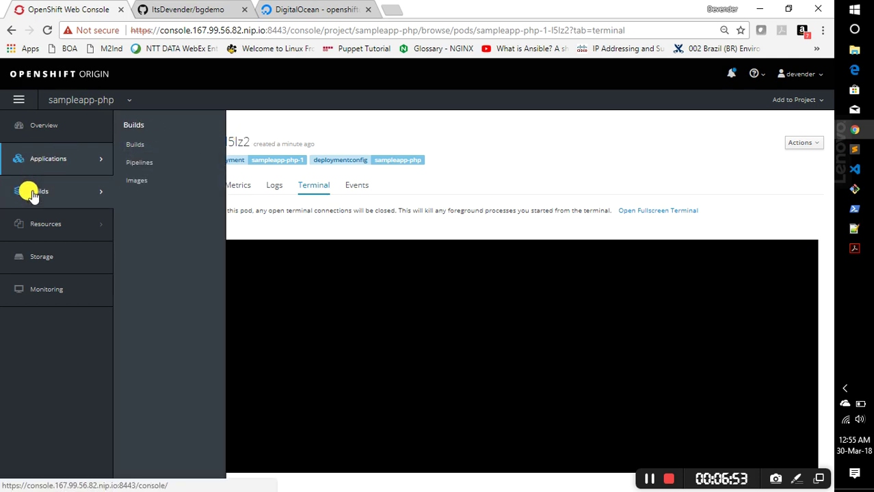
{"action": "left_click", "coordinate": [145, 162]}
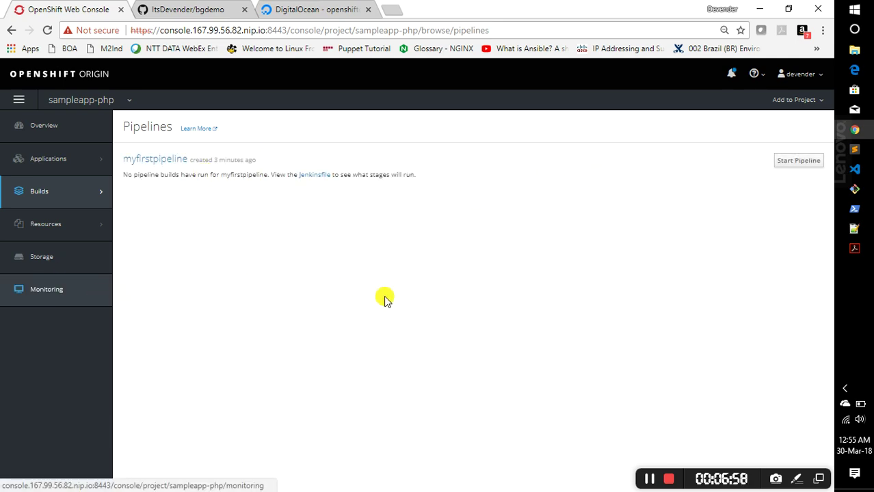
{"action": "left_click", "coordinate": [40, 296]}
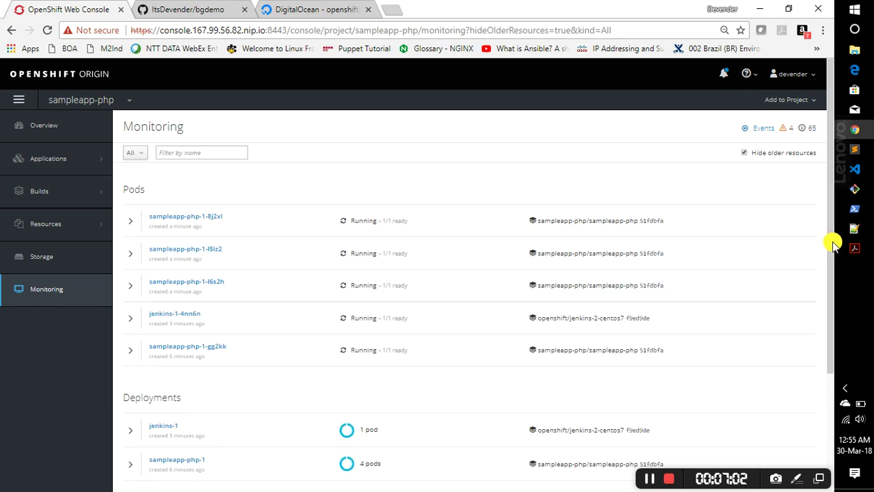
{"action": "scroll", "coordinate": [821, 303], "scroll_direction": "down", "scroll_amount": 2}
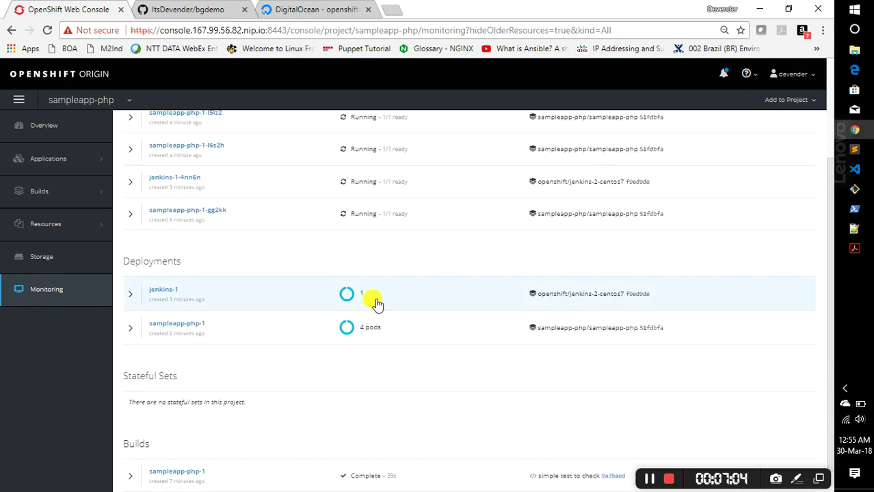
Start the myfirstpipeline pipeline and open the details of its queued build
{"action": "mouse_move", "coordinate": [58, 179]}
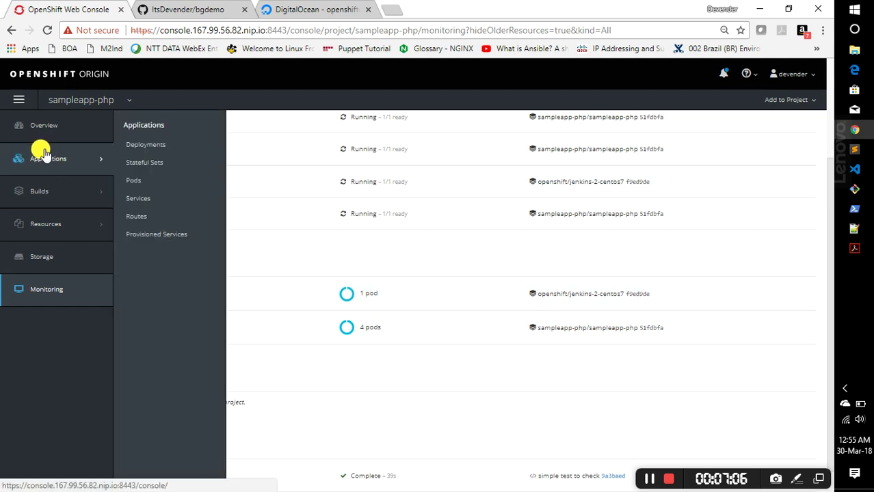
{"action": "mouse_move", "coordinate": [30, 192]}
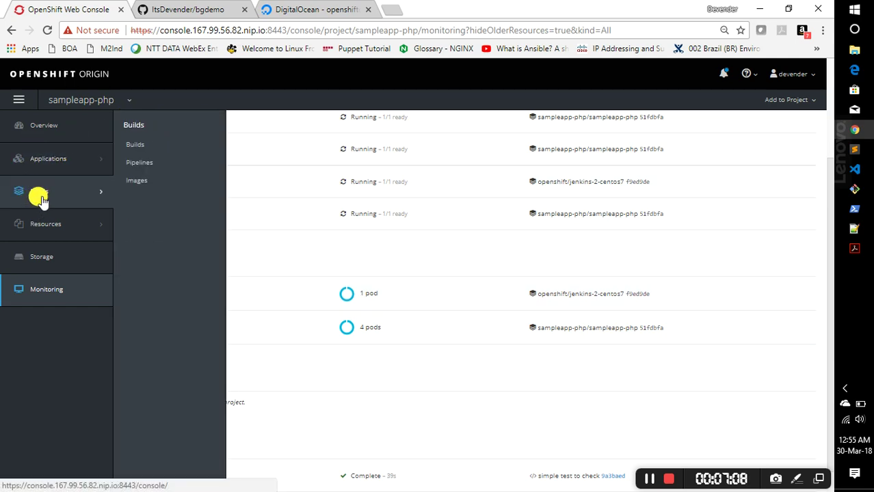
{"action": "left_click", "coordinate": [159, 162]}
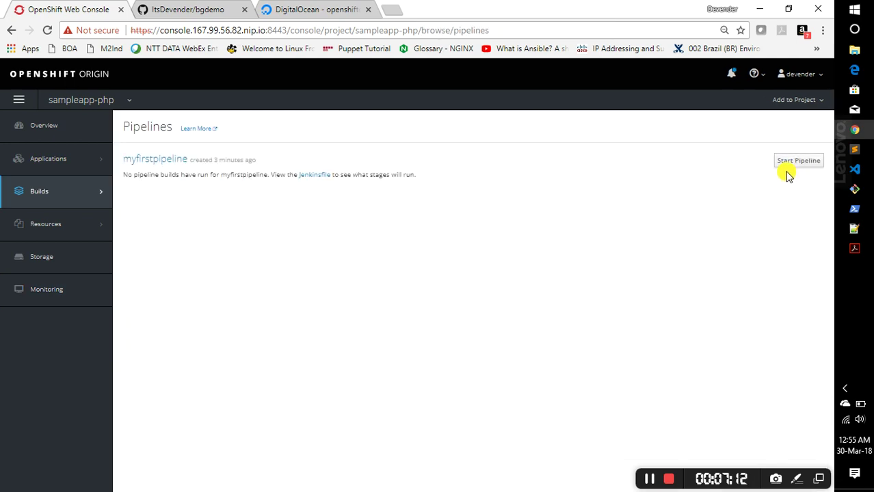
{"action": "left_click", "coordinate": [797, 162]}
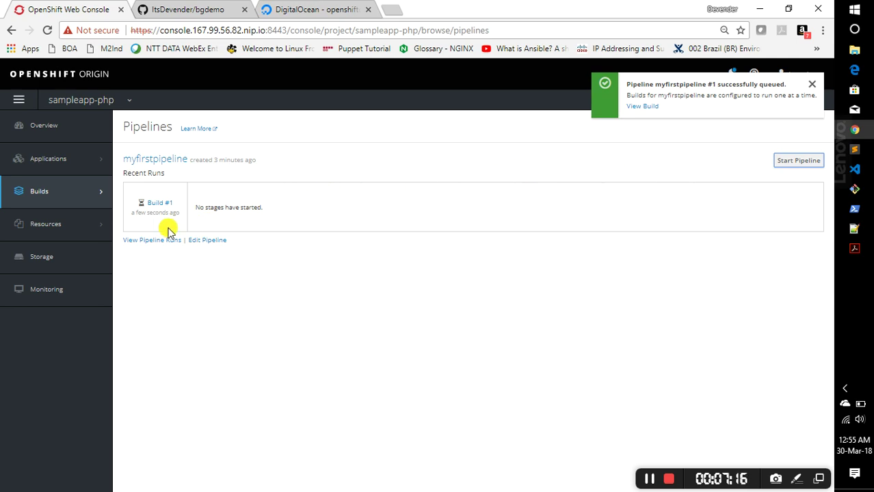
{"action": "left_click", "coordinate": [641, 108]}
Open the myfirstpipeline build log from the project overview and proceed past the certificate warning to the Jenkins site
{"action": "mouse_move", "coordinate": [80, 217]}
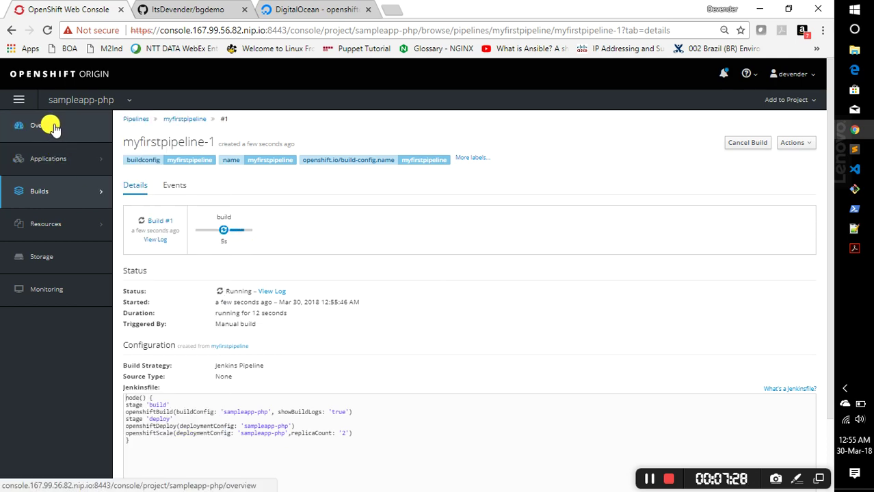
{"action": "left_click", "coordinate": [52, 127]}
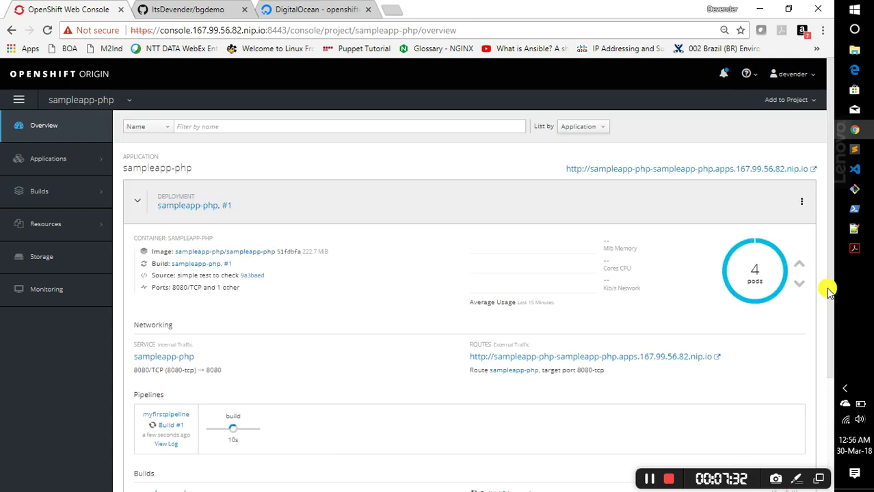
{"action": "left_click_drag", "start_coordinate": [833, 287], "coordinate": [833, 327]}
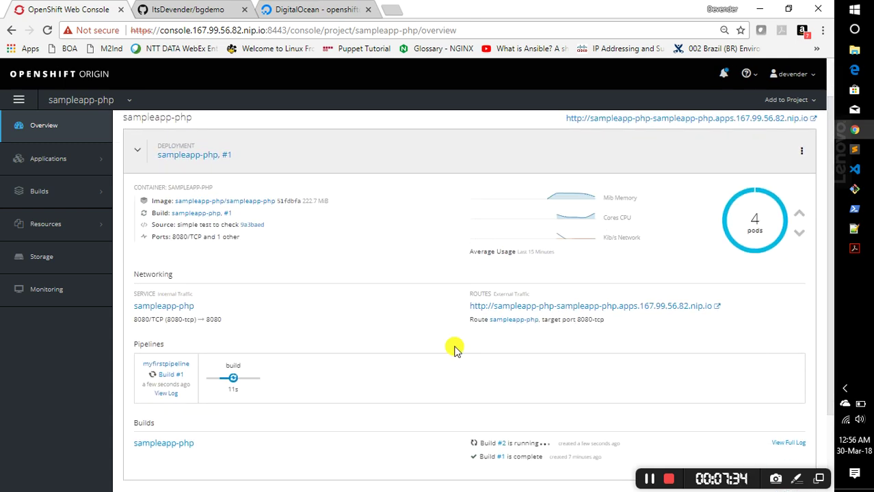
{"action": "left_click", "coordinate": [170, 394]}
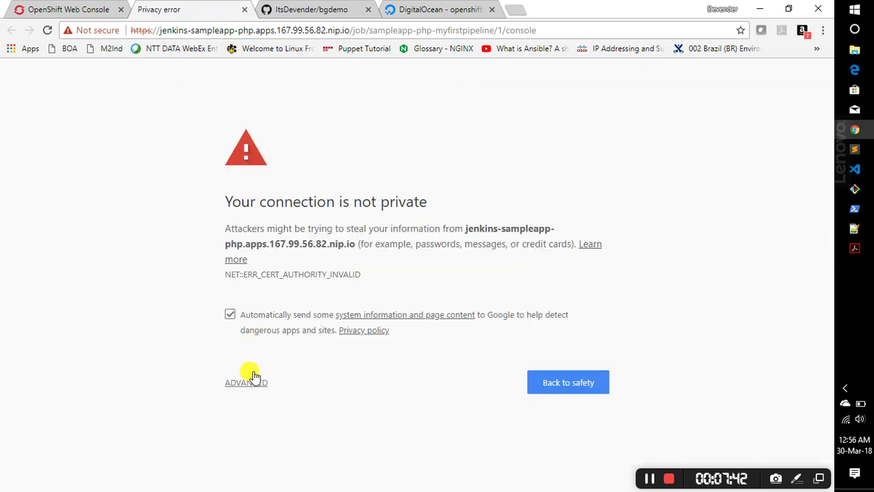
{"action": "left_click", "coordinate": [253, 385]}
{"action": "left_click", "coordinate": [312, 483]}
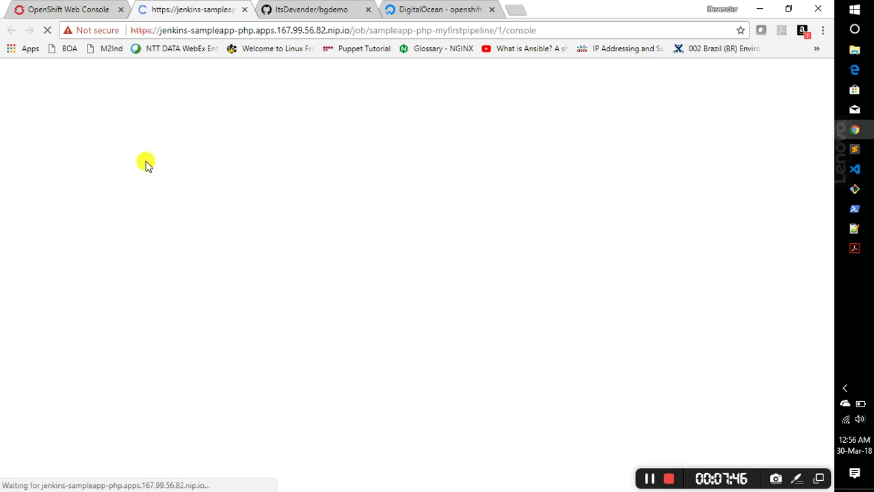
Log in to Jenkins through OpenShift with the account's username and password, and allow the user:info and user:check-access permissions
{"action": "left_click", "coordinate": [84, 10]}
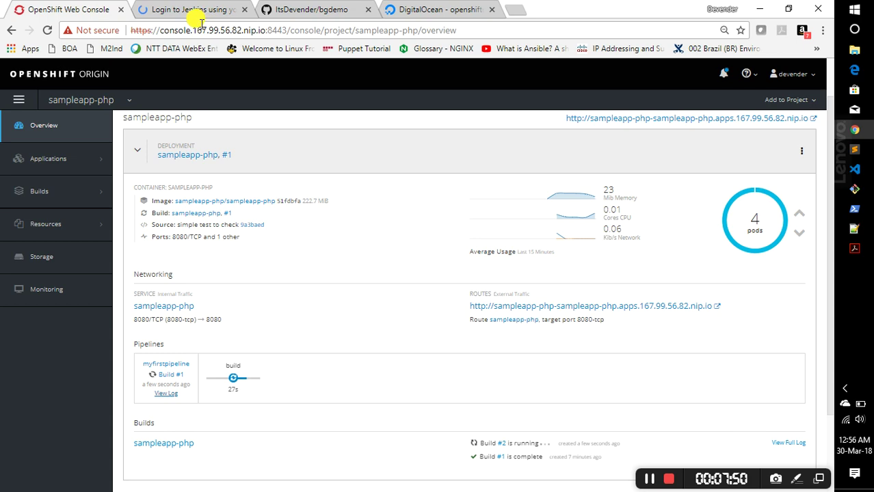
{"action": "left_click", "coordinate": [171, 9]}
{"action": "left_click", "coordinate": [424, 301]}
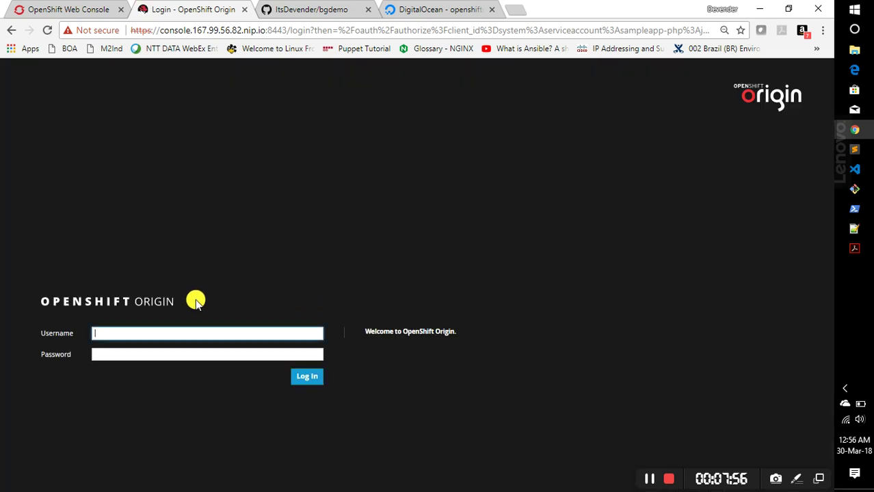
{"action": "left_click", "coordinate": [190, 331]}
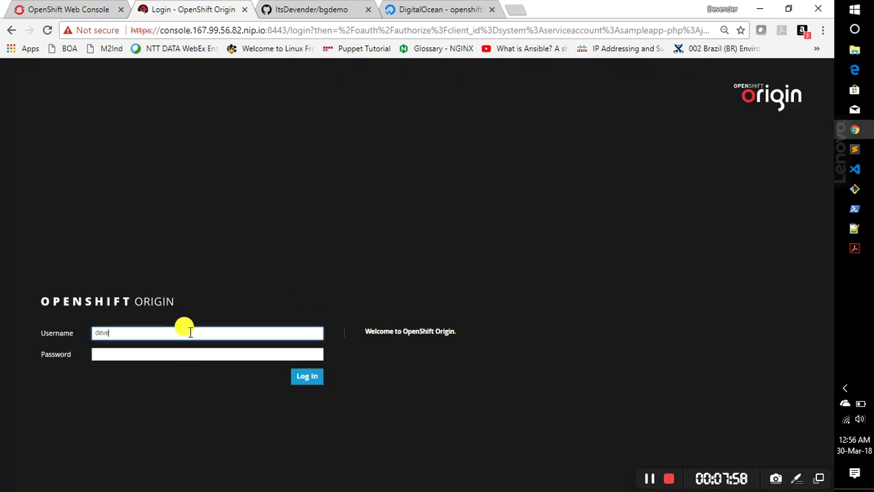
{"action": "key", "text": "Tab"}
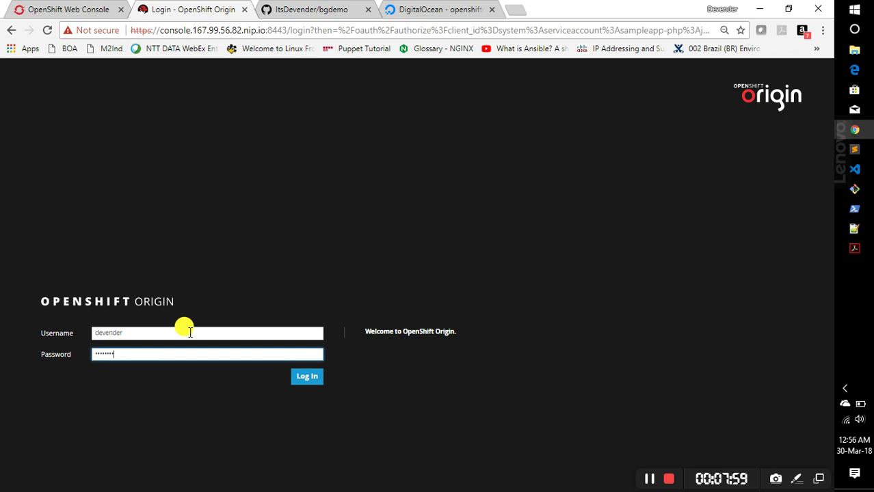
{"action": "key", "text": "Return"}
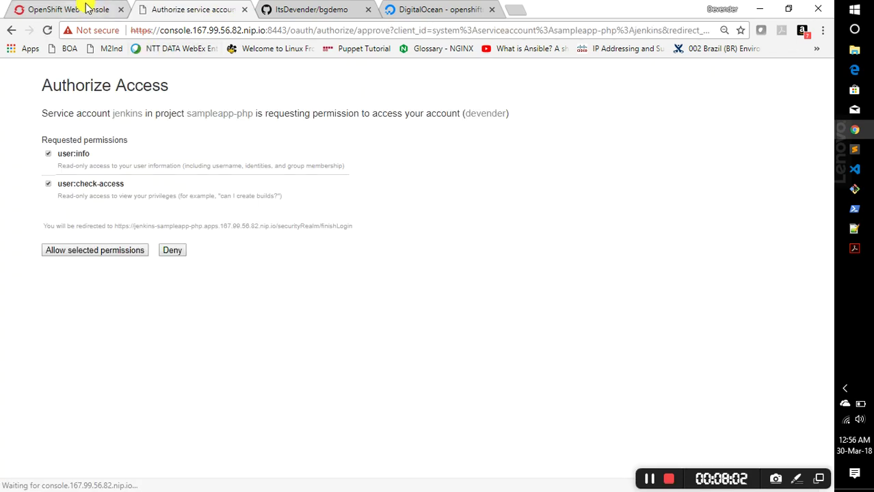
{"action": "left_click", "coordinate": [99, 251]}
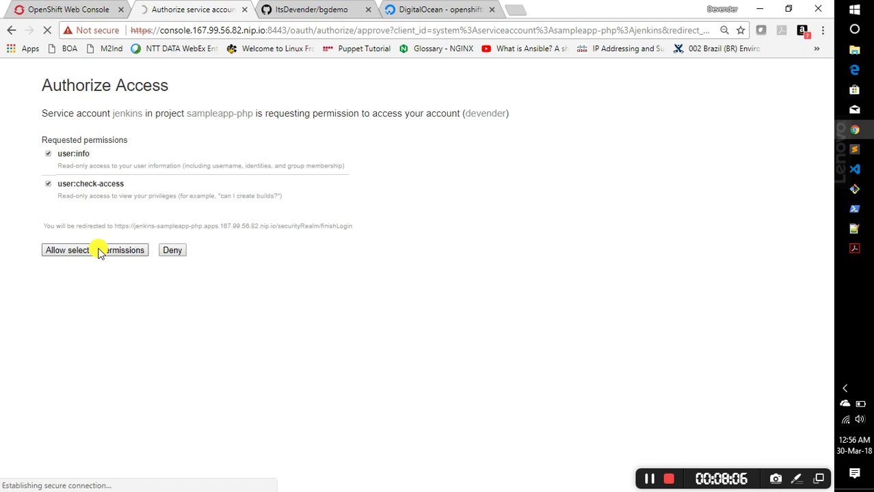
Compare the rolling deployment in the project overview with the Jenkins console output, highlighting the log's deployment trigger lines
{"action": "left_click", "coordinate": [68, 9]}
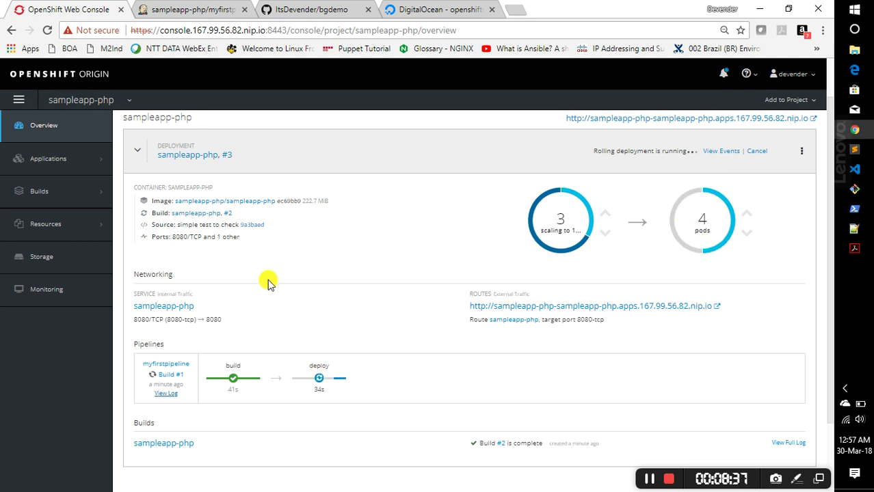
{"action": "left_click", "coordinate": [186, 8]}
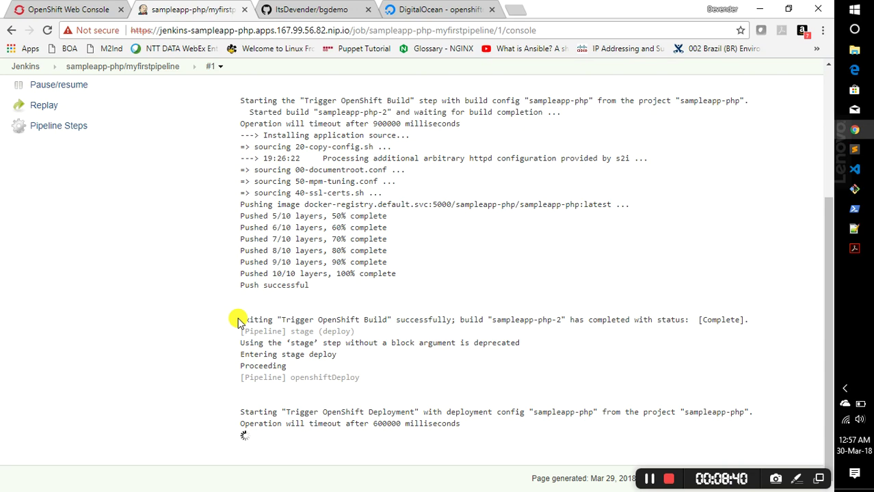
{"action": "left_click_drag", "start_coordinate": [469, 423], "coordinate": [239, 409]}
{"action": "left_click", "coordinate": [227, 401]}
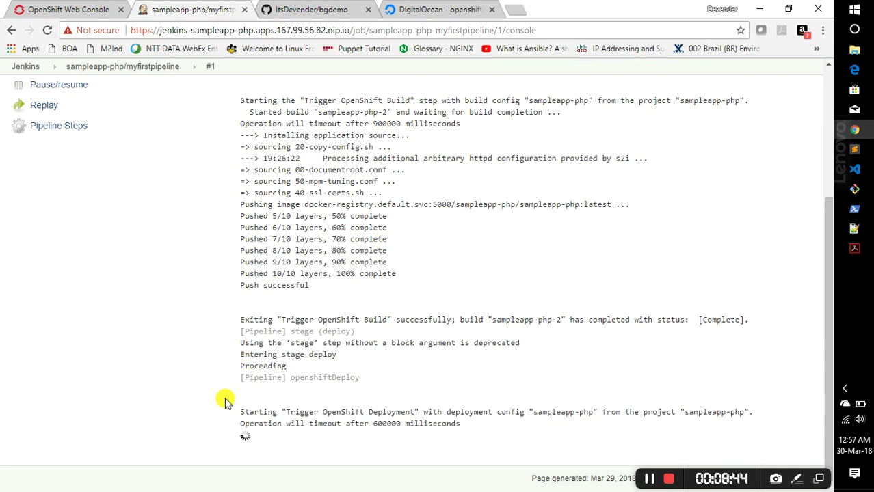
Follow the deploy stage and pod scaling in the project overview, rechecking the Jenkins console output in between
{"action": "left_click", "coordinate": [71, 9]}
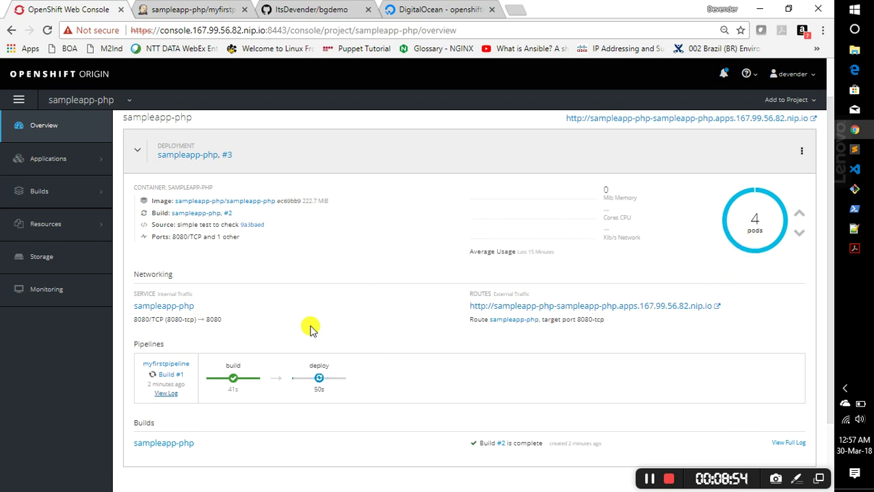
{"action": "left_click", "coordinate": [192, 10]}
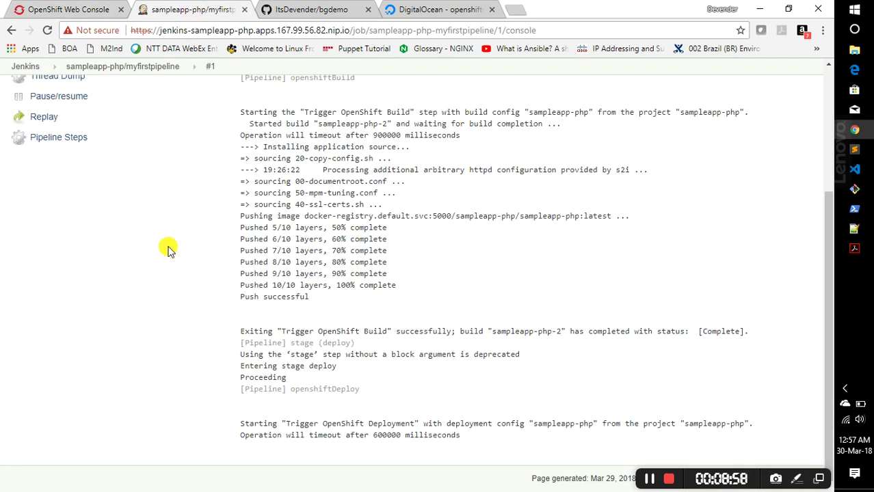
{"action": "left_click", "coordinate": [69, 8]}
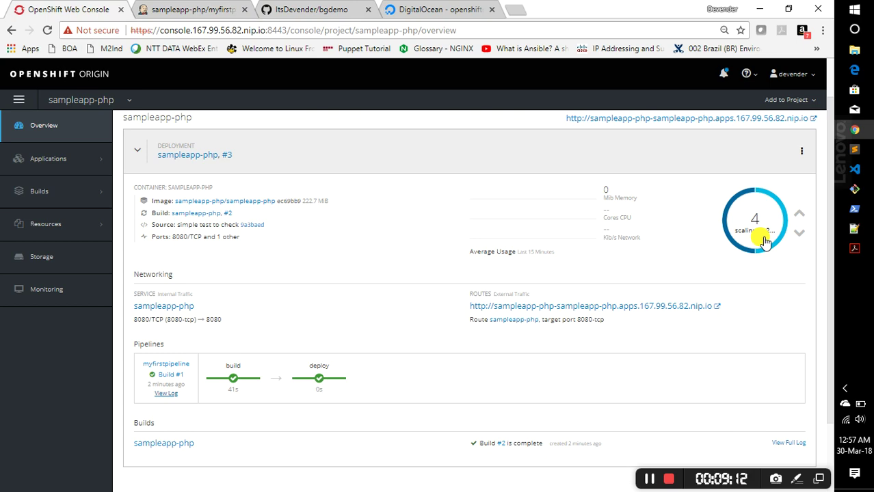
{"action": "left_click", "coordinate": [204, 9]}
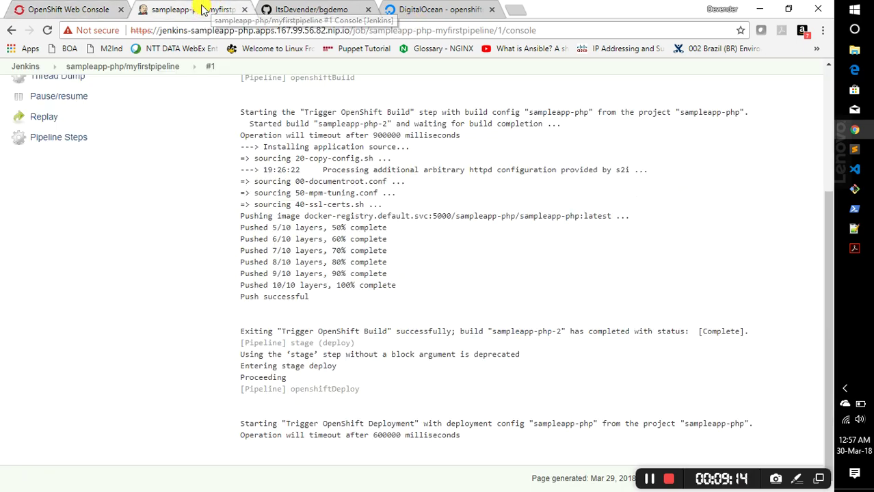
Open the sampleapp-php deployment's configuration from the OpenShift project overview and highlight the Autoscaling heading
{"action": "left_click", "coordinate": [71, 8]}
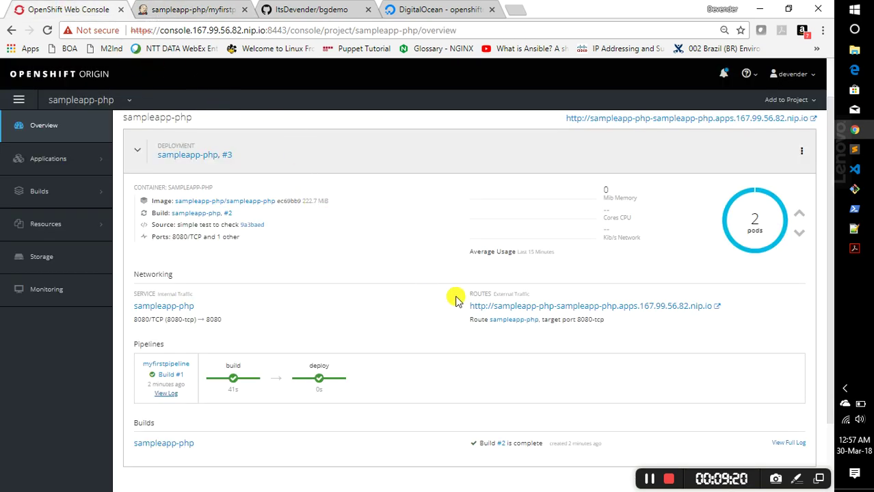
{"action": "mouse_move", "coordinate": [87, 198]}
{"action": "mouse_move", "coordinate": [41, 158]}
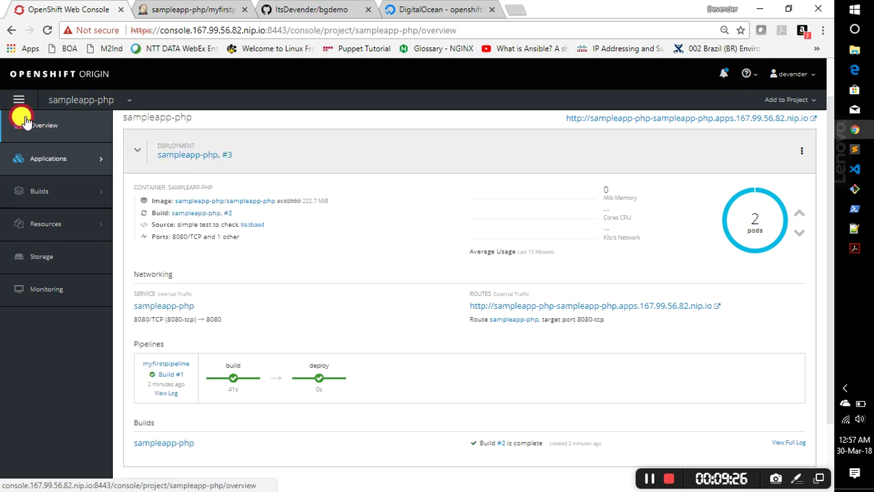
{"action": "left_click", "coordinate": [189, 156]}
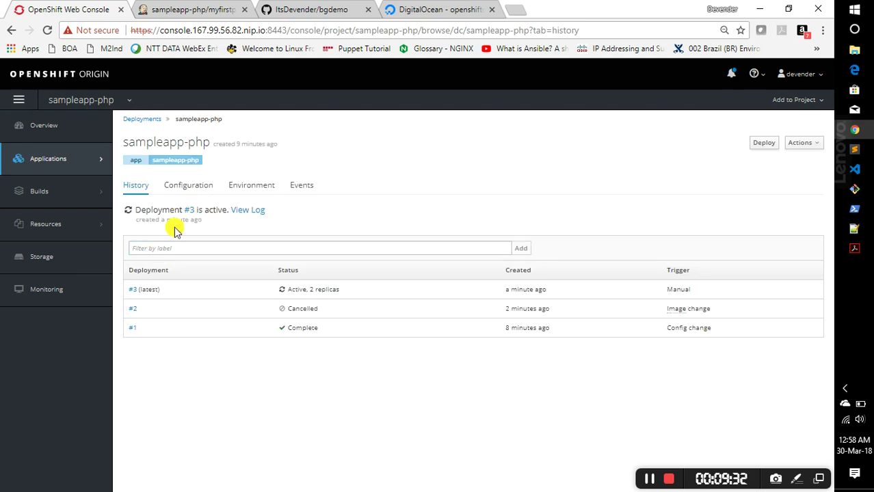
{"action": "left_click", "coordinate": [197, 189]}
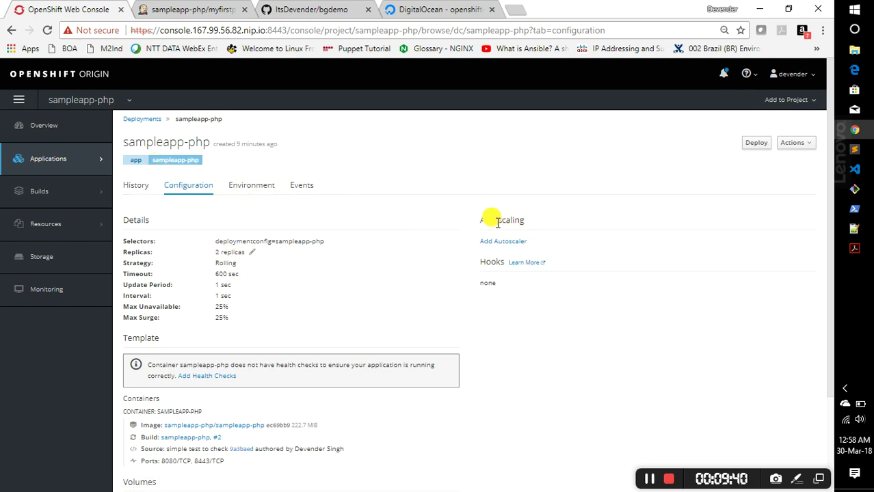
{"action": "left_click_drag", "start_coordinate": [481, 220], "coordinate": [531, 224]}
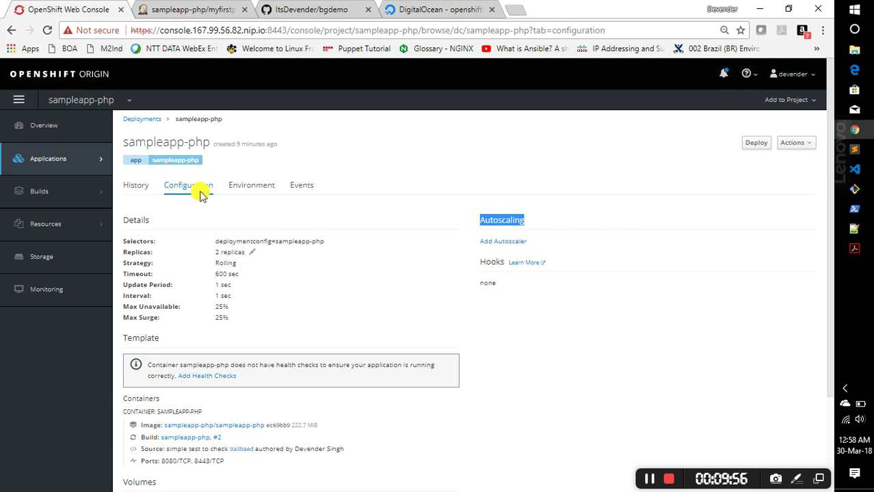
Inspect the project's image streams, reviewing the pipelines and builds in the project overview before and after
{"action": "left_click", "coordinate": [39, 133]}
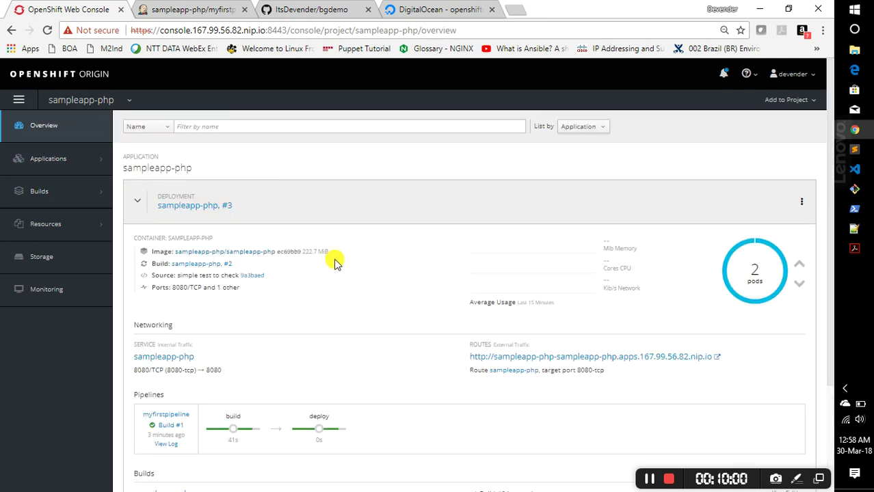
{"action": "left_click_drag", "start_coordinate": [830, 269], "coordinate": [828, 387]}
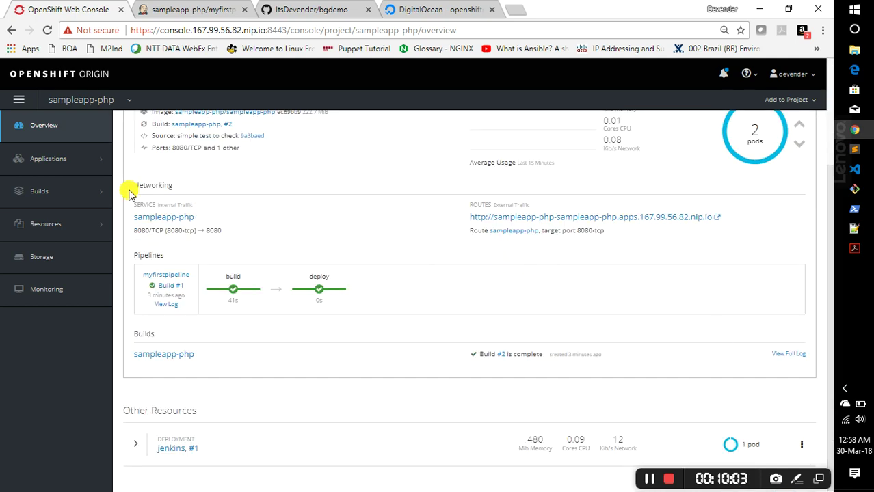
{"action": "left_click", "coordinate": [137, 181]}
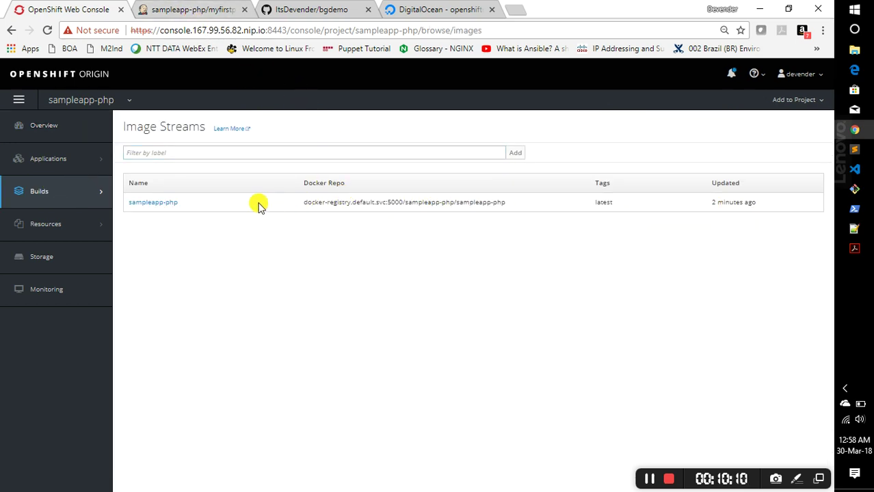
{"action": "mouse_move", "coordinate": [27, 197]}
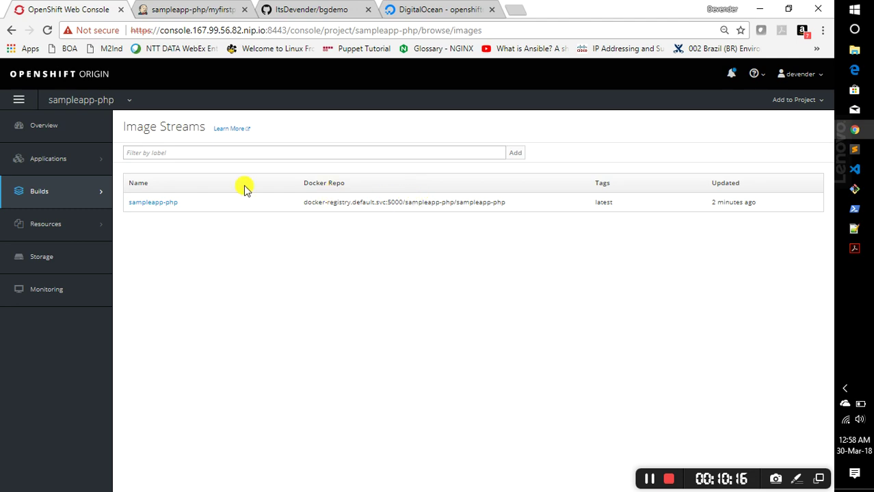
{"action": "left_click", "coordinate": [39, 133]}
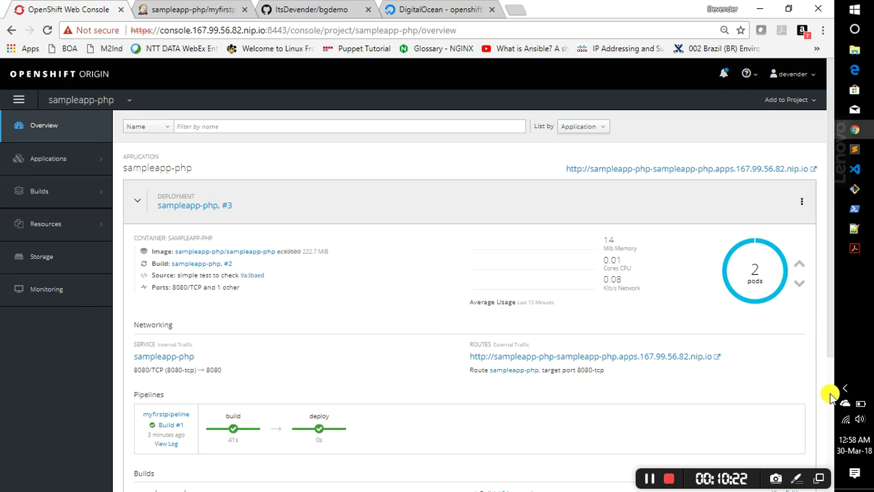
{"action": "scroll", "coordinate": [831, 397], "scroll_direction": "down", "scroll_amount": 3}
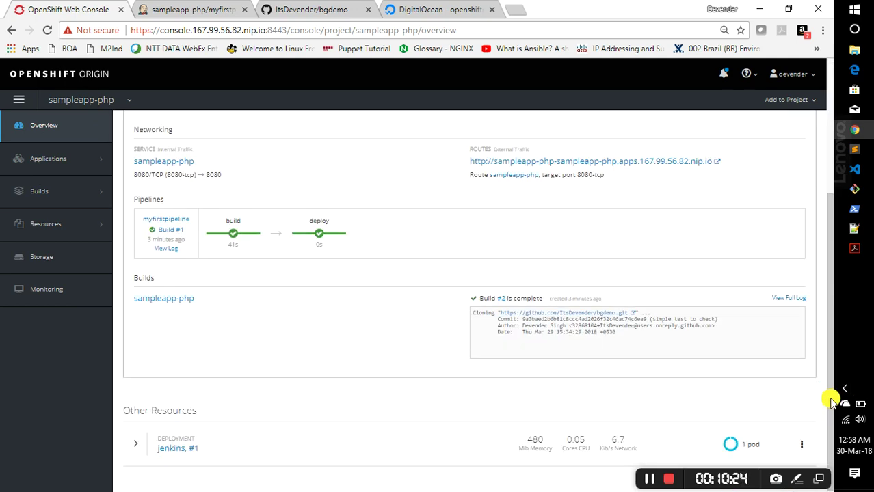